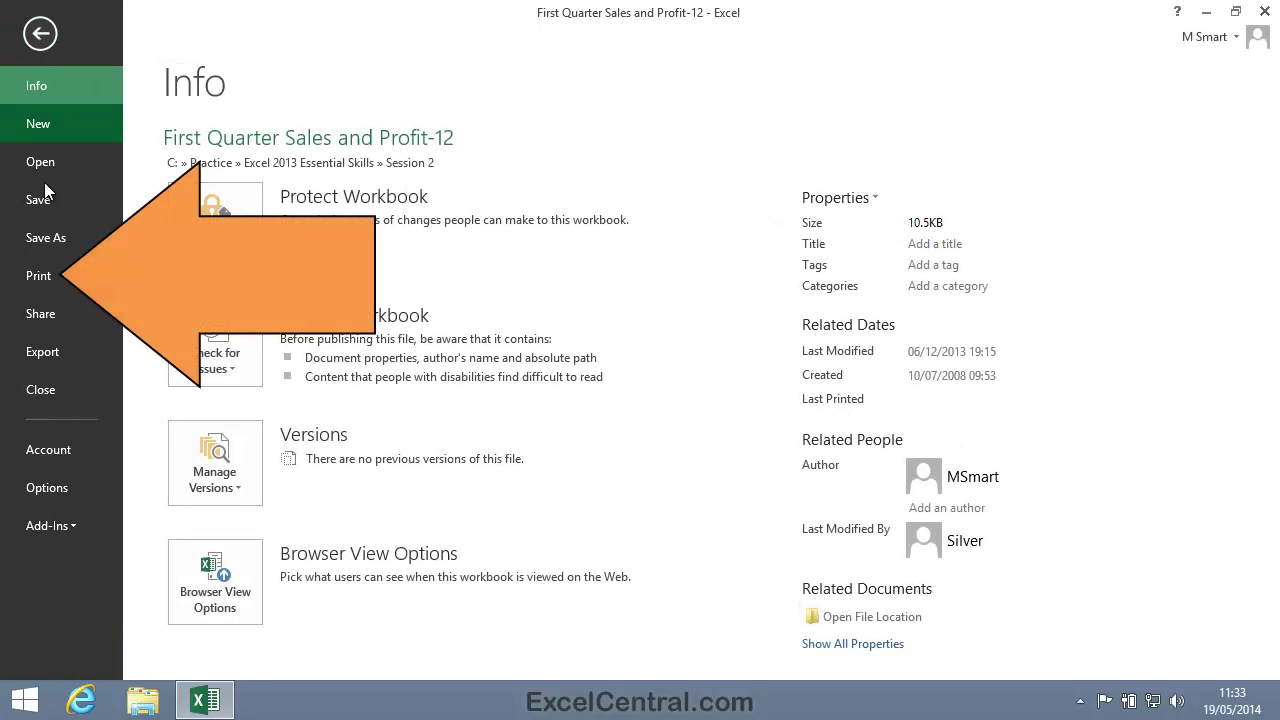
# Step: Open the Print view and toggle Zoom to Page, ending on a whole-page preview
pyautogui.click(42, 277)
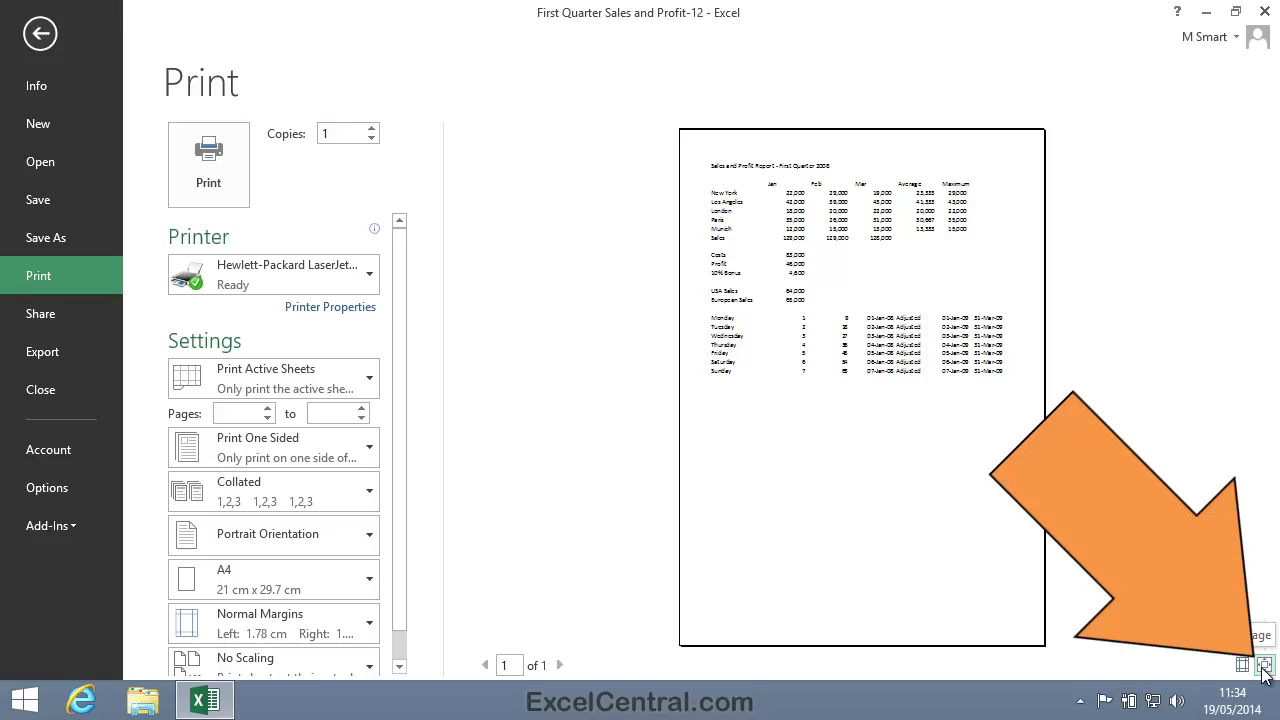
pyautogui.click(1263, 665)
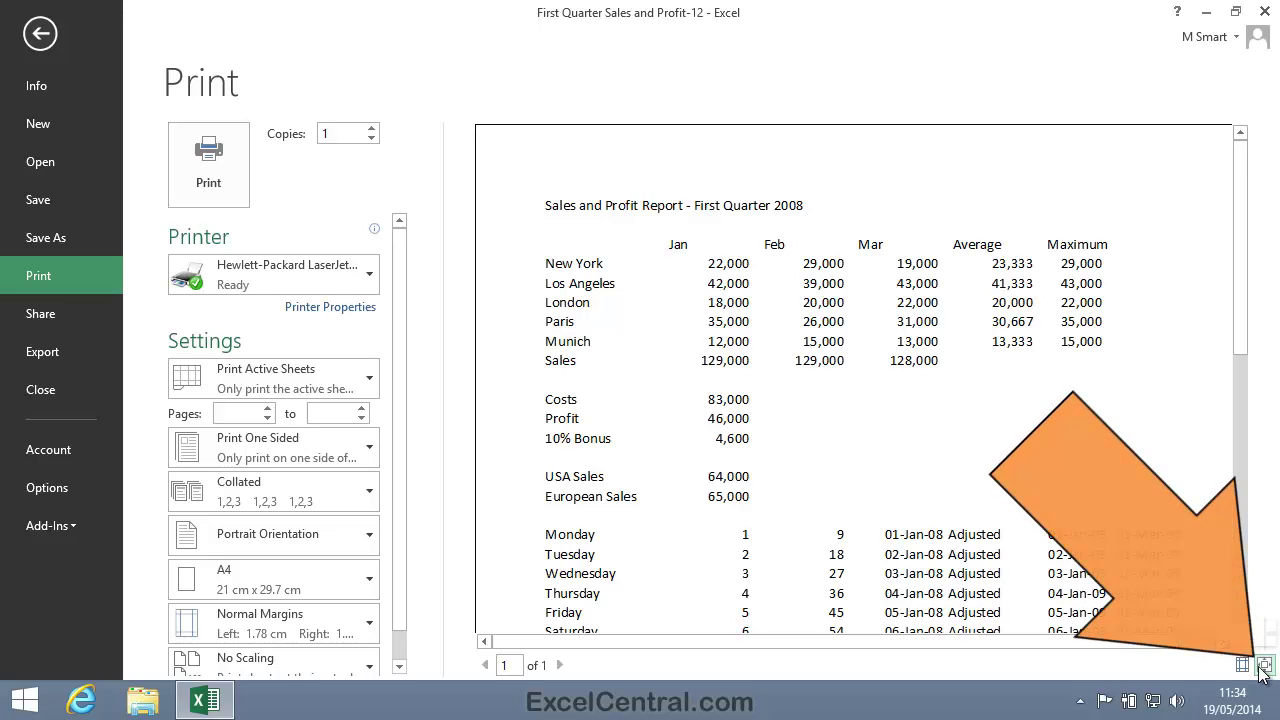
pyautogui.click(1263, 665)
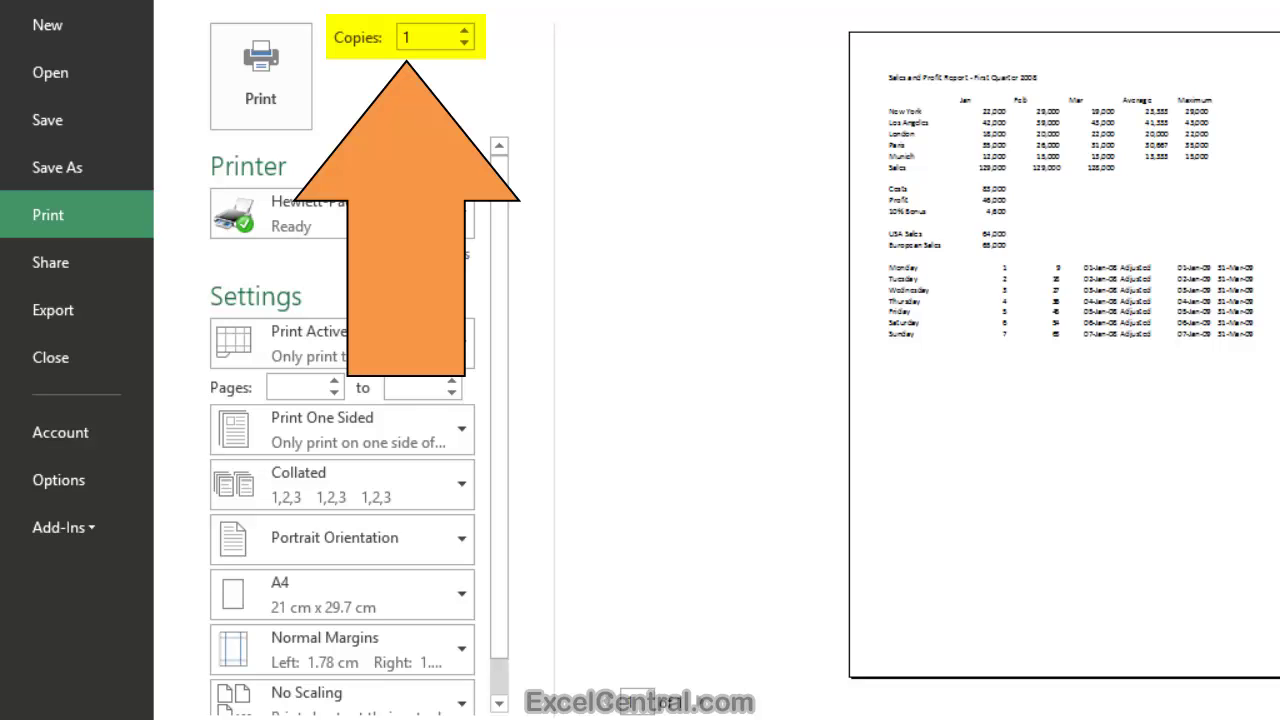
pyautogui.click(465, 32)
pyautogui.click(465, 32)
pyautogui.click(464, 46)
pyautogui.click(464, 46)
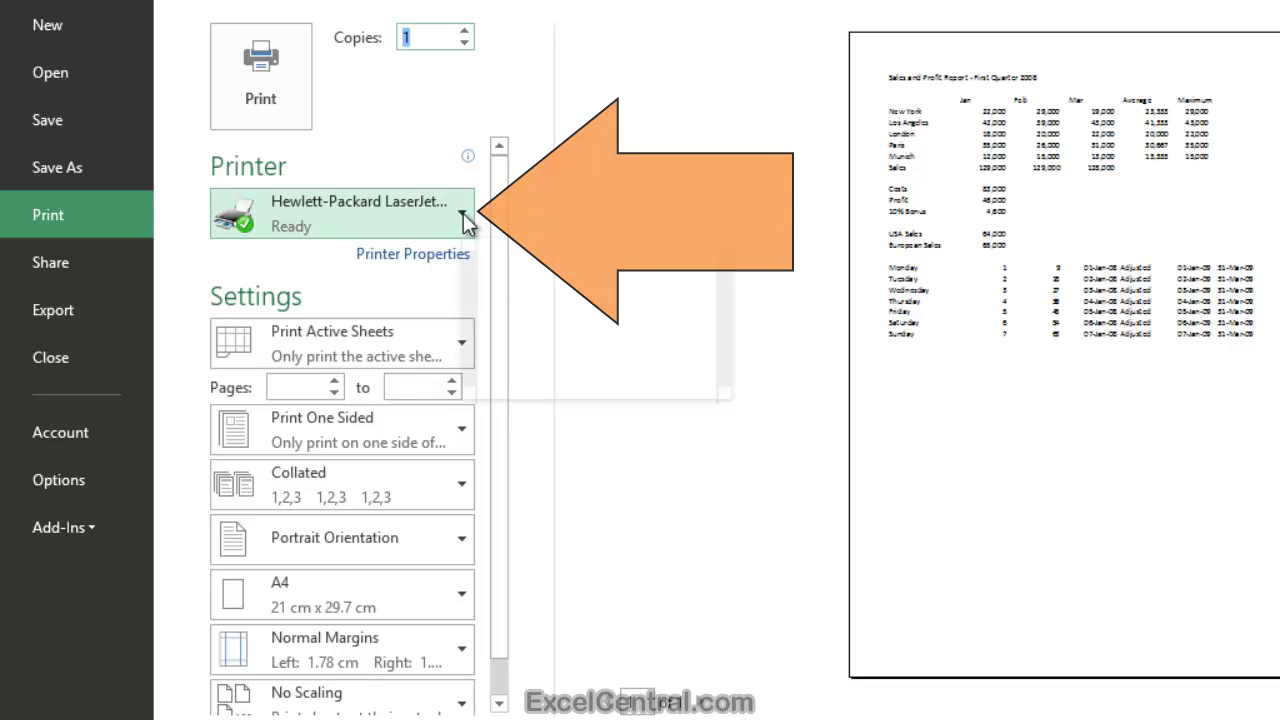
pyautogui.click(463, 213)
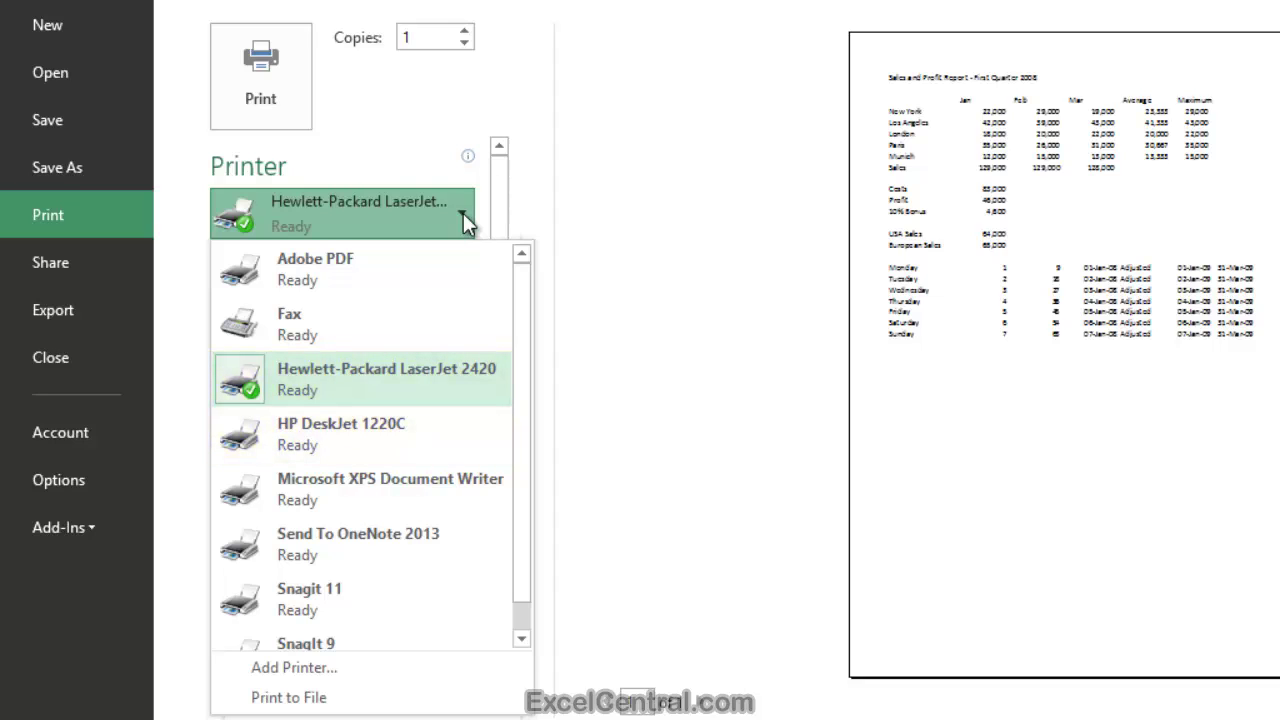
pyautogui.click(433, 390)
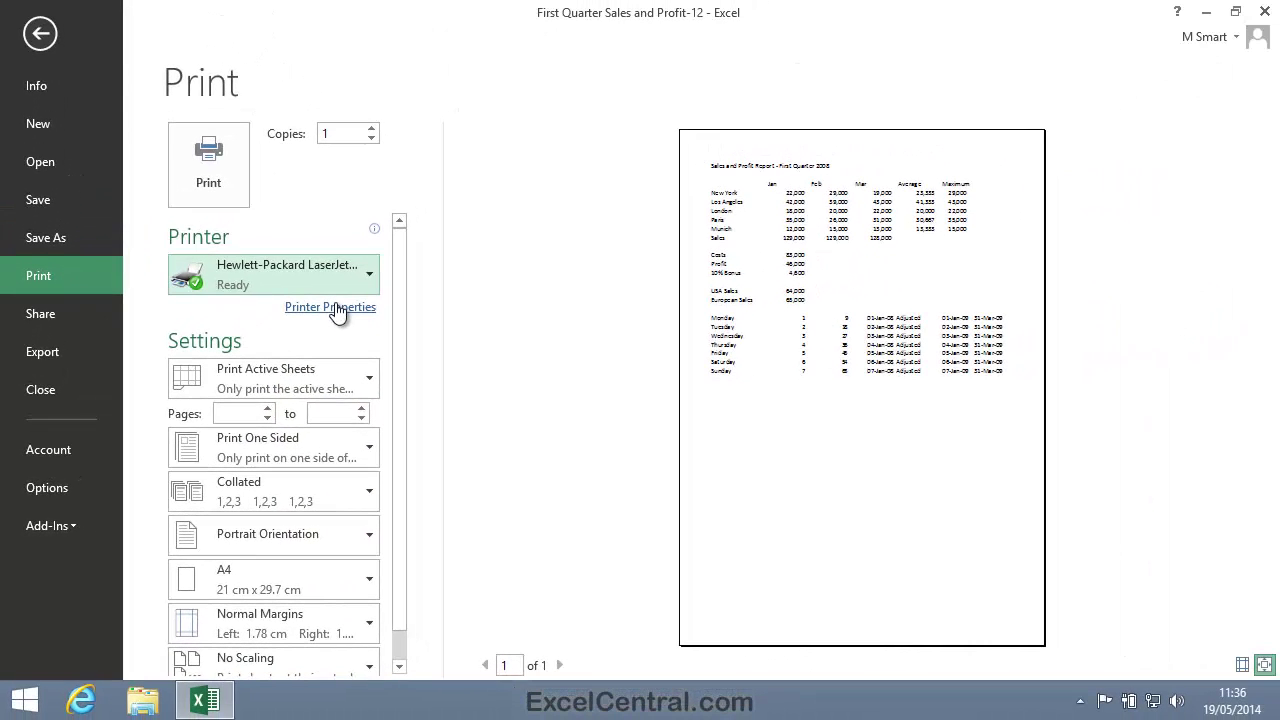
pyautogui.click(337, 308)
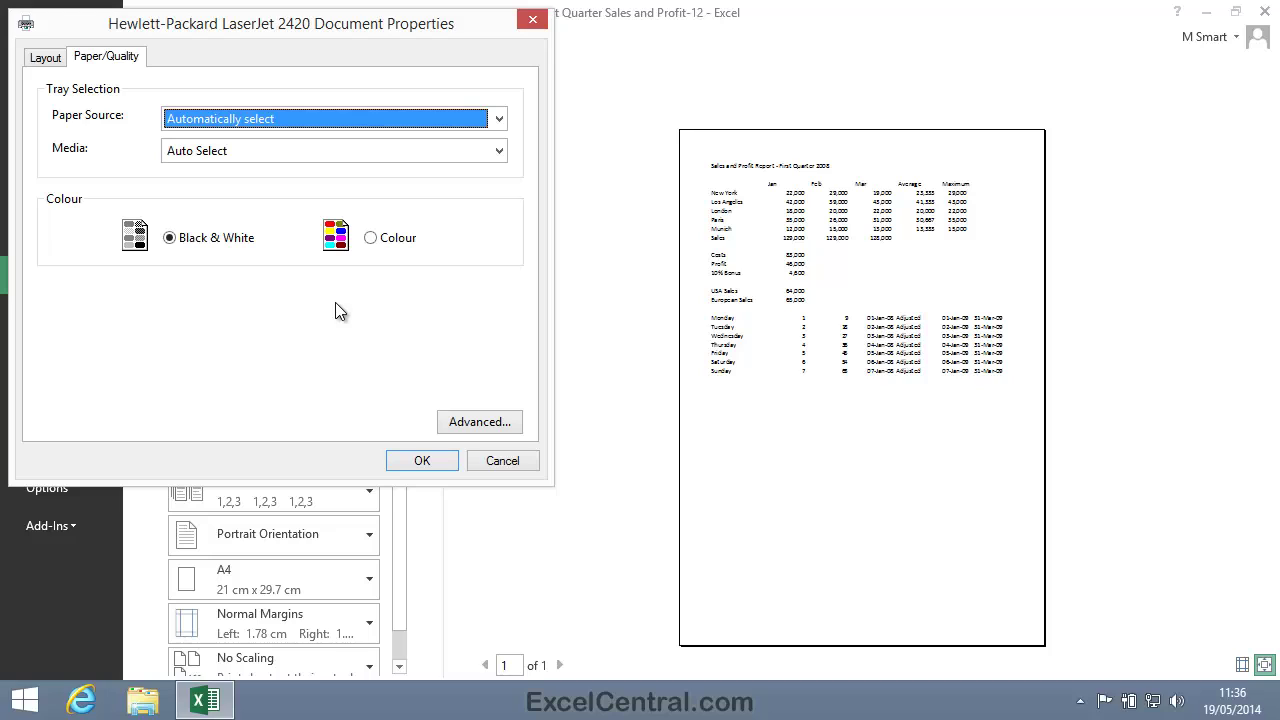
pyautogui.click(43, 60)
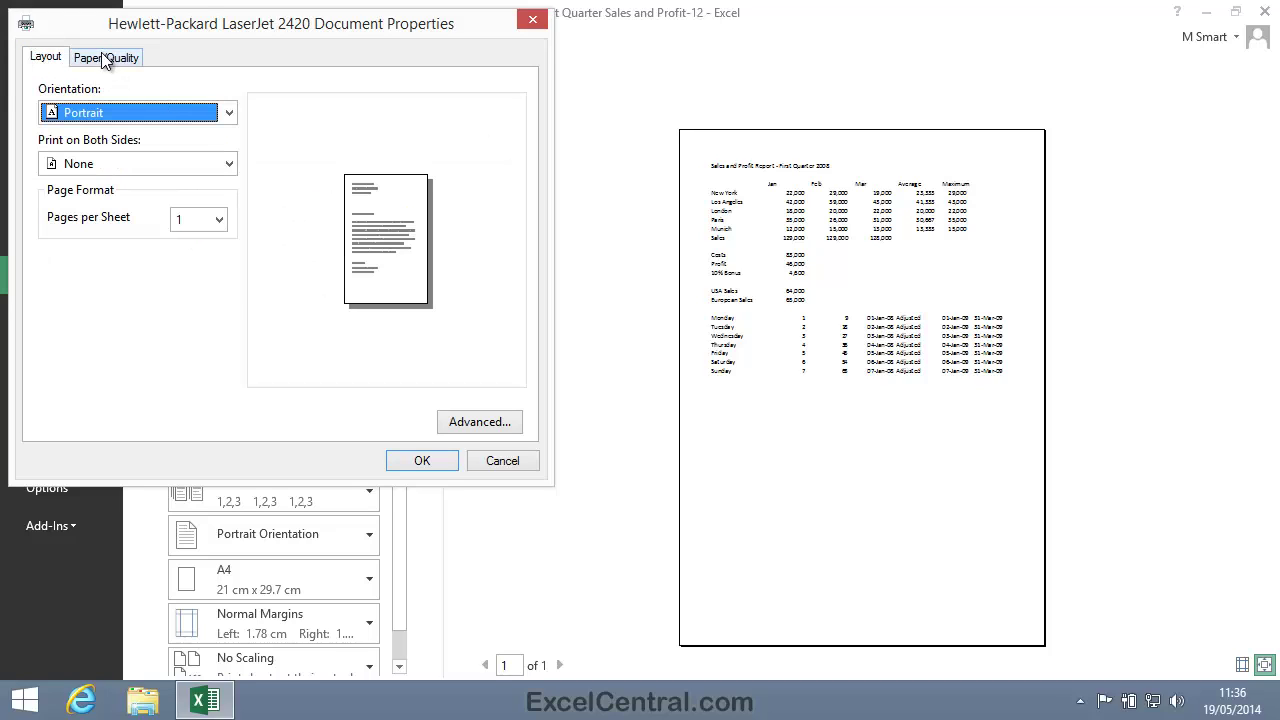
pyautogui.click(478, 424)
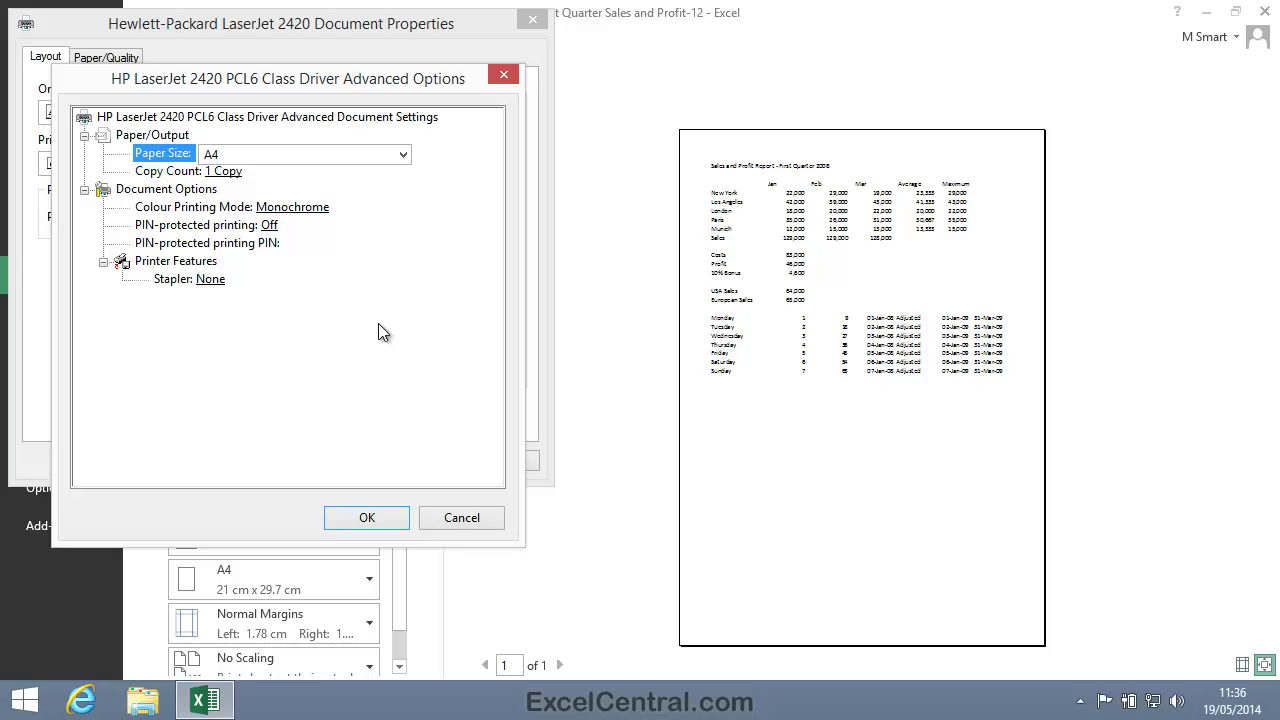
pyautogui.click(479, 517)
pyautogui.click(498, 462)
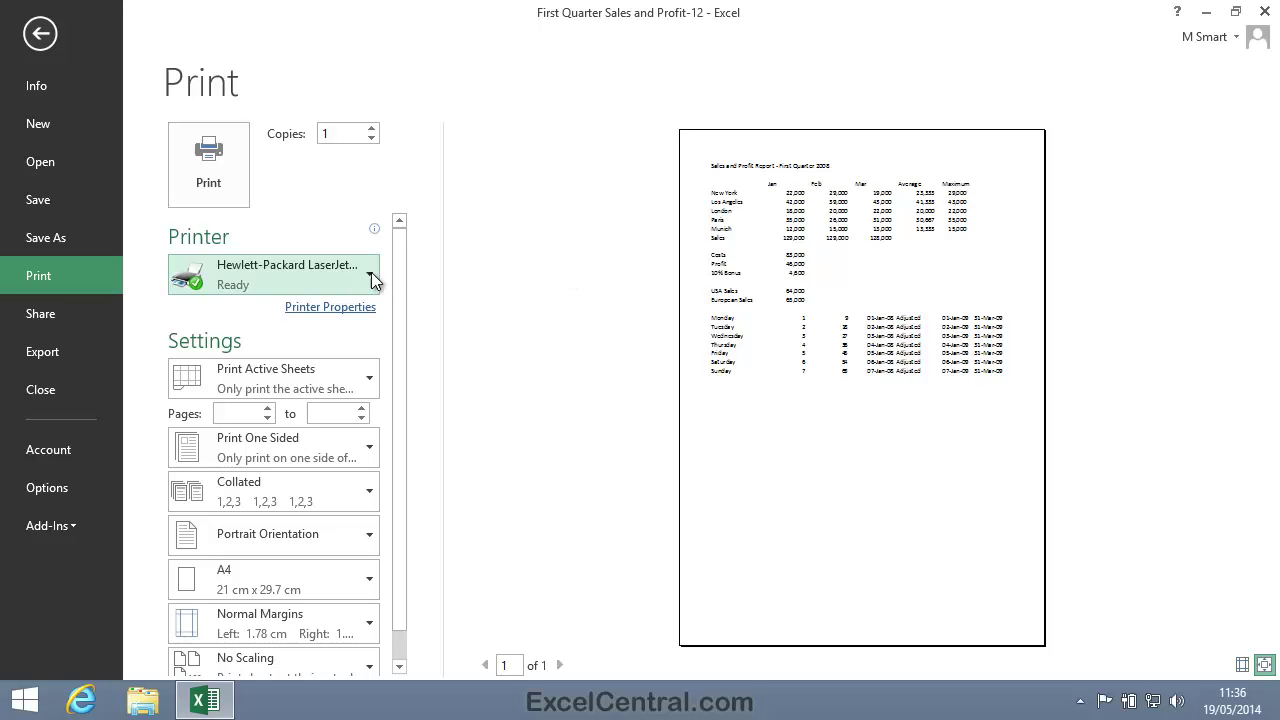
# Step: Review the HP DeskJet 1220C's Printer Properties and Advanced options, cancelling both, and reopen the printer list
pyautogui.click(370, 274)
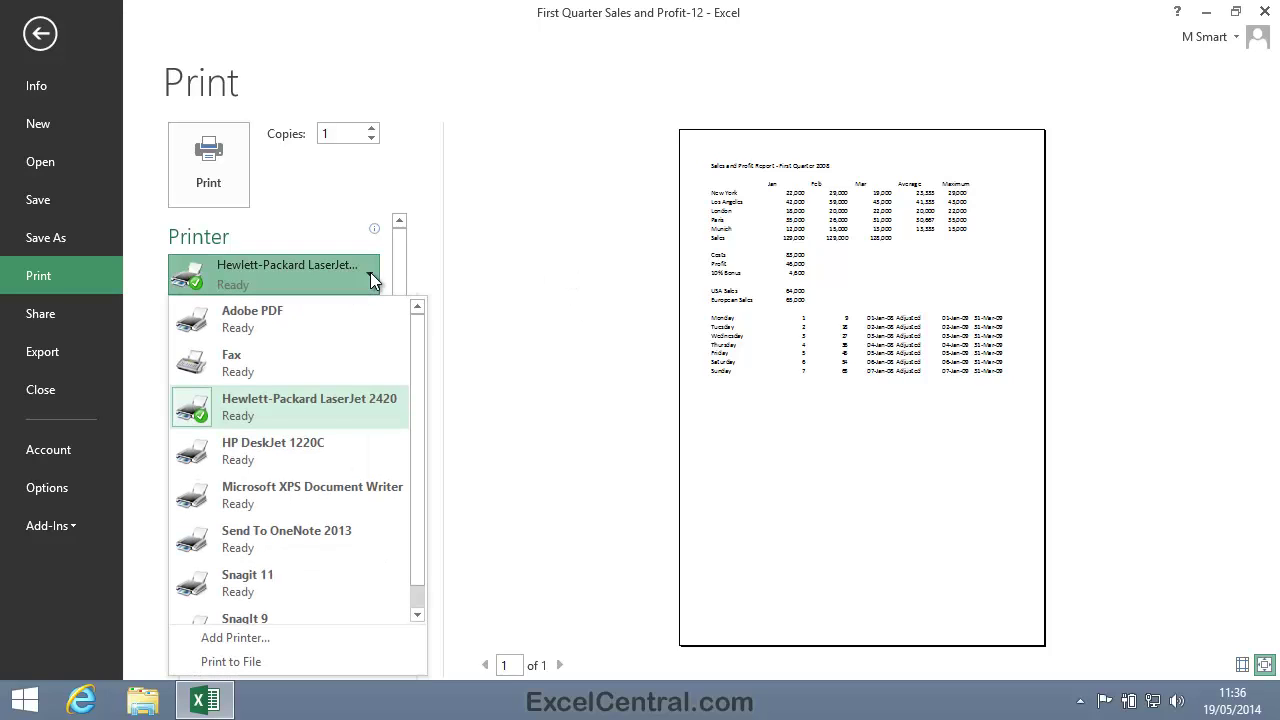
pyautogui.press('Escape')
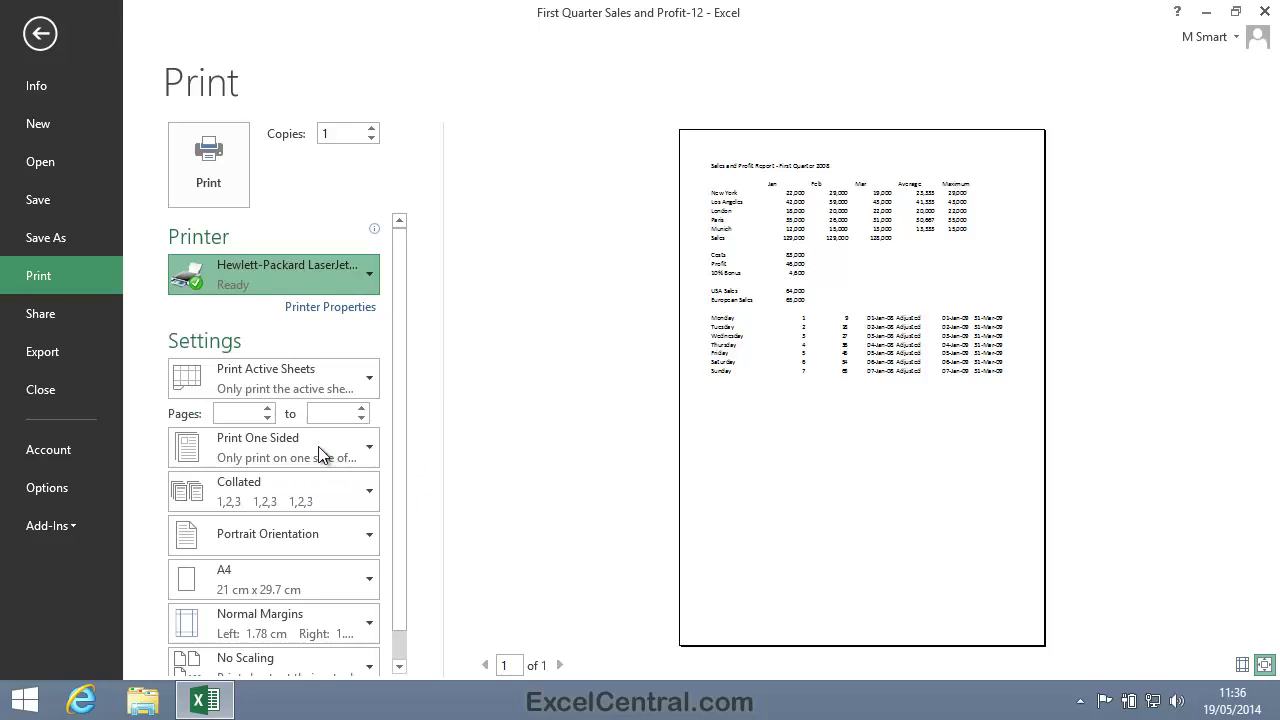
pyautogui.click(358, 308)
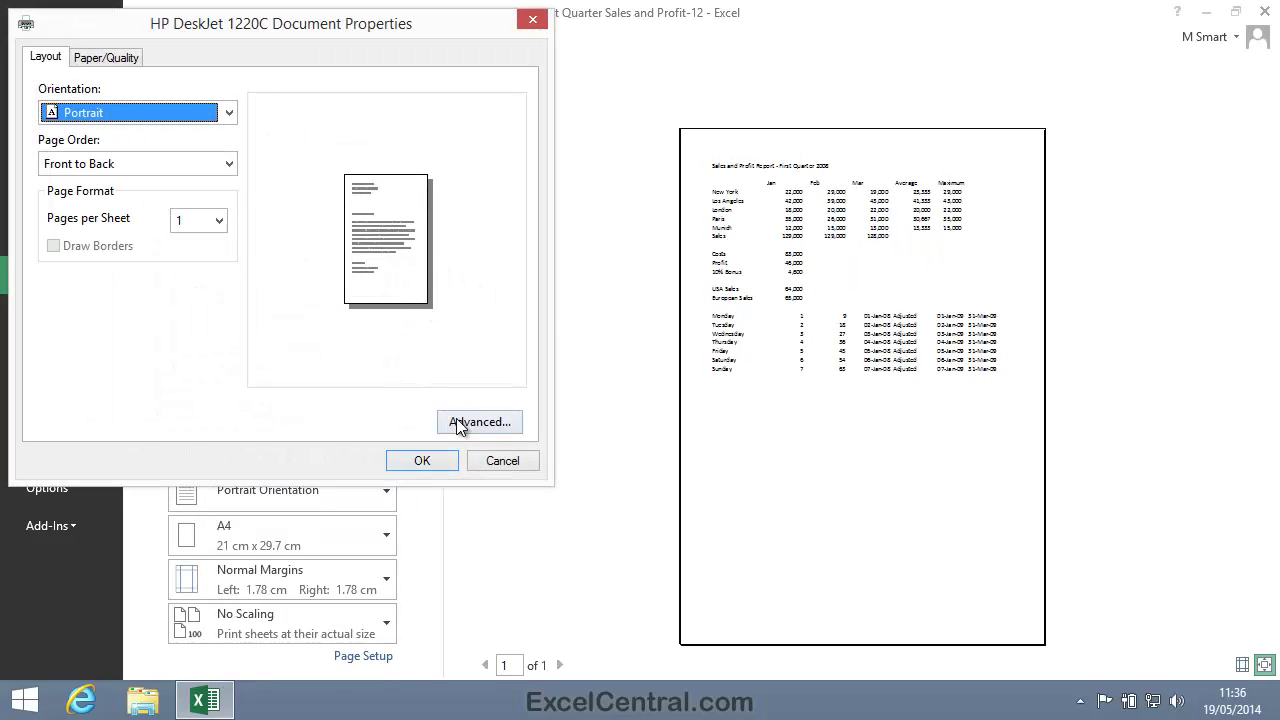
pyautogui.click(459, 423)
pyautogui.moveTo(501, 176); pyautogui.dragTo(500, 295)
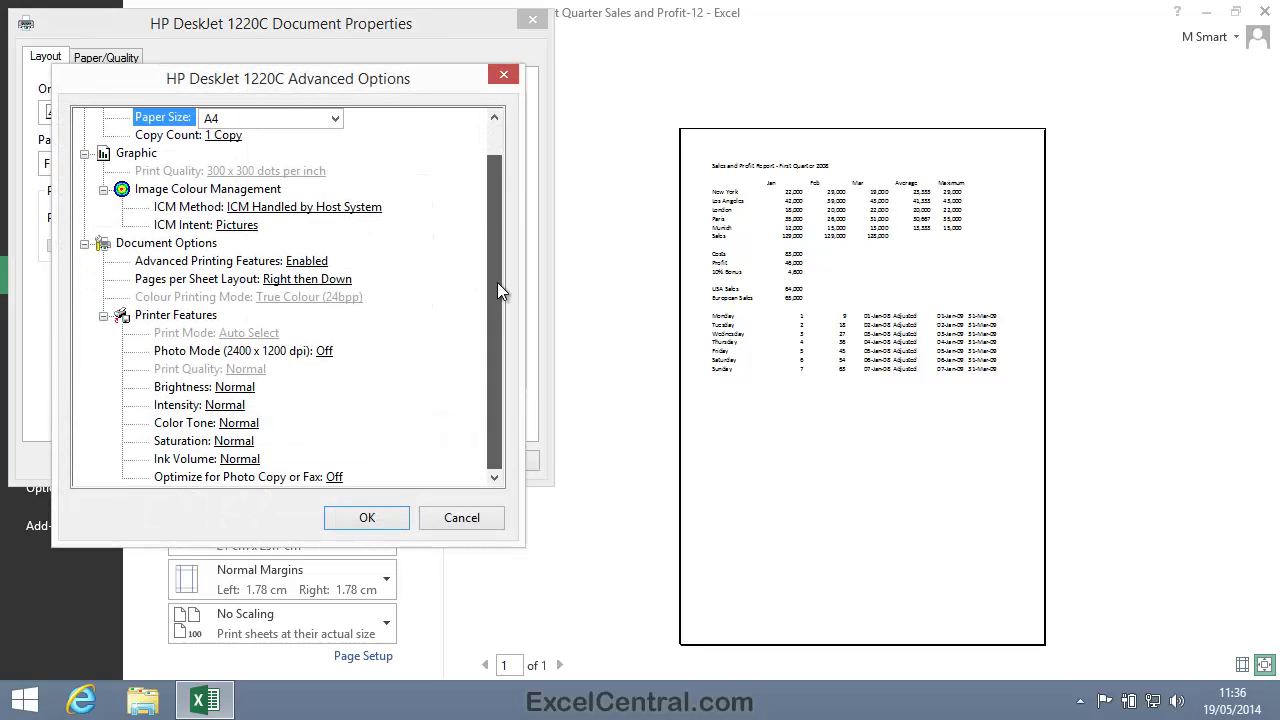
pyautogui.moveTo(497, 282); pyautogui.dragTo(487, 183)
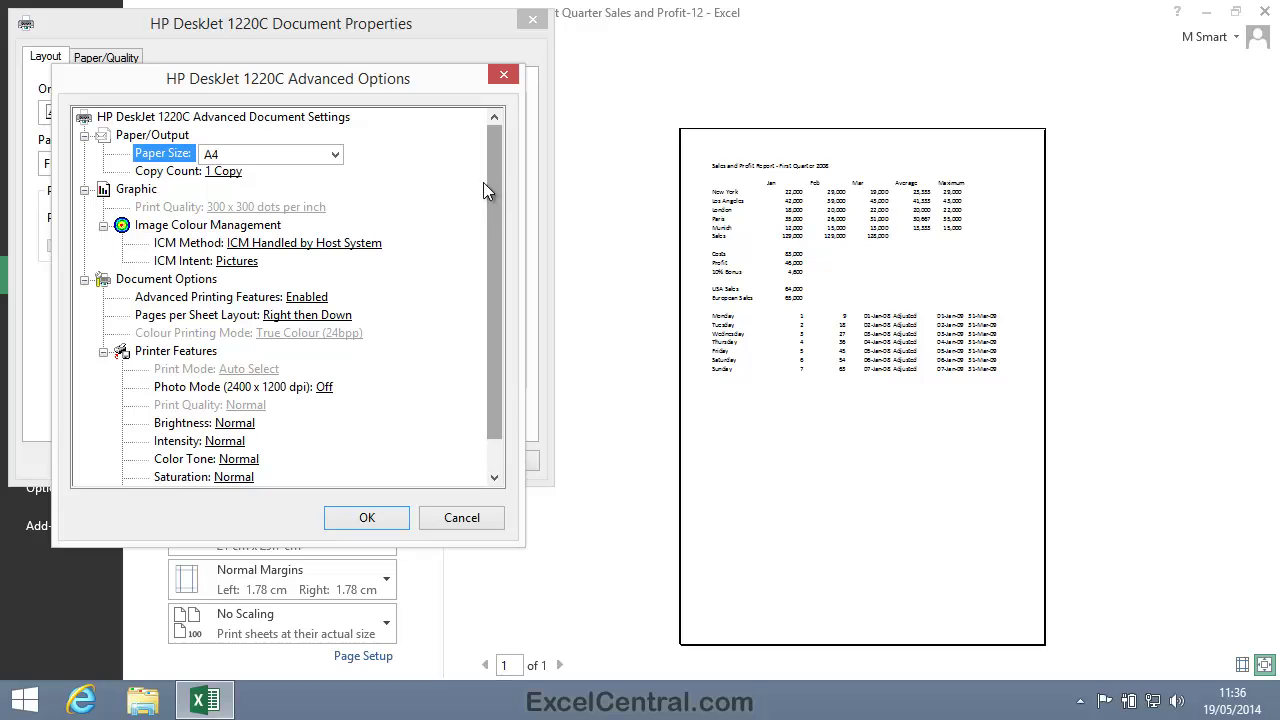
pyautogui.click(468, 518)
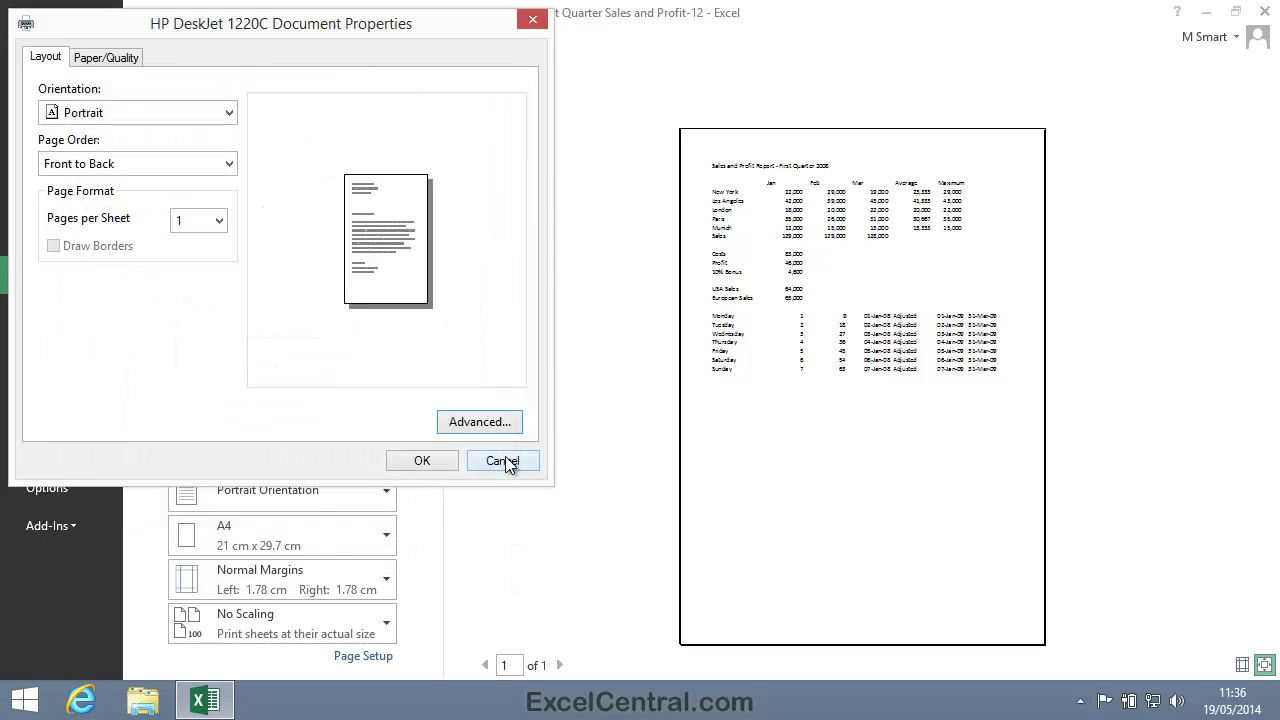
pyautogui.click(505, 459)
pyautogui.click(389, 283)
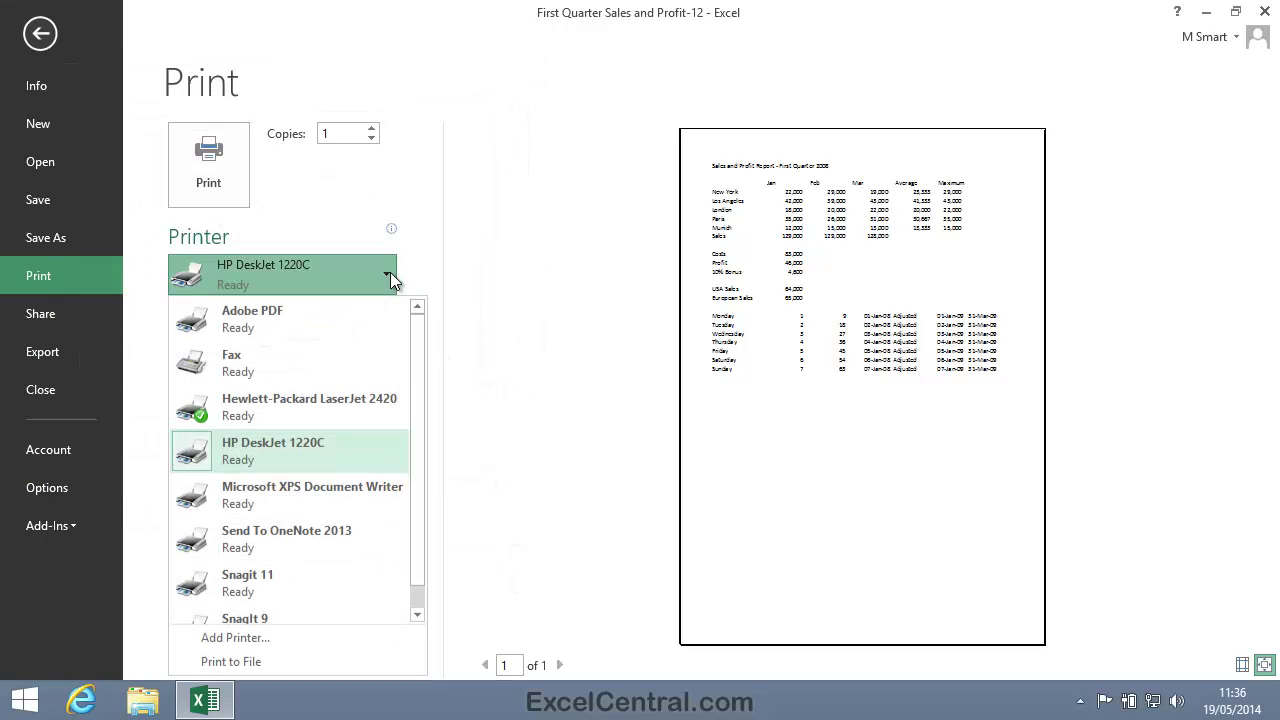
# Step: Select the Hewlett-Packard LaserJet 2420 as the printer
pyautogui.click(319, 407)
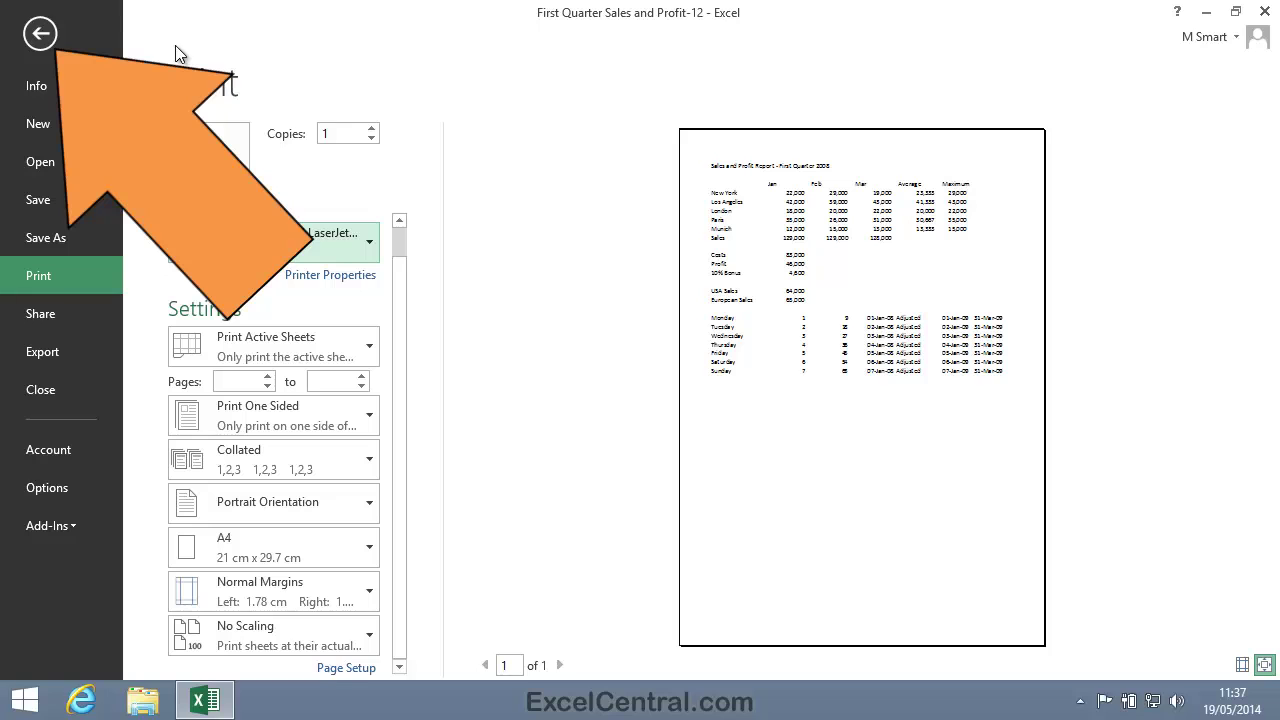
pyautogui.click(40, 35)
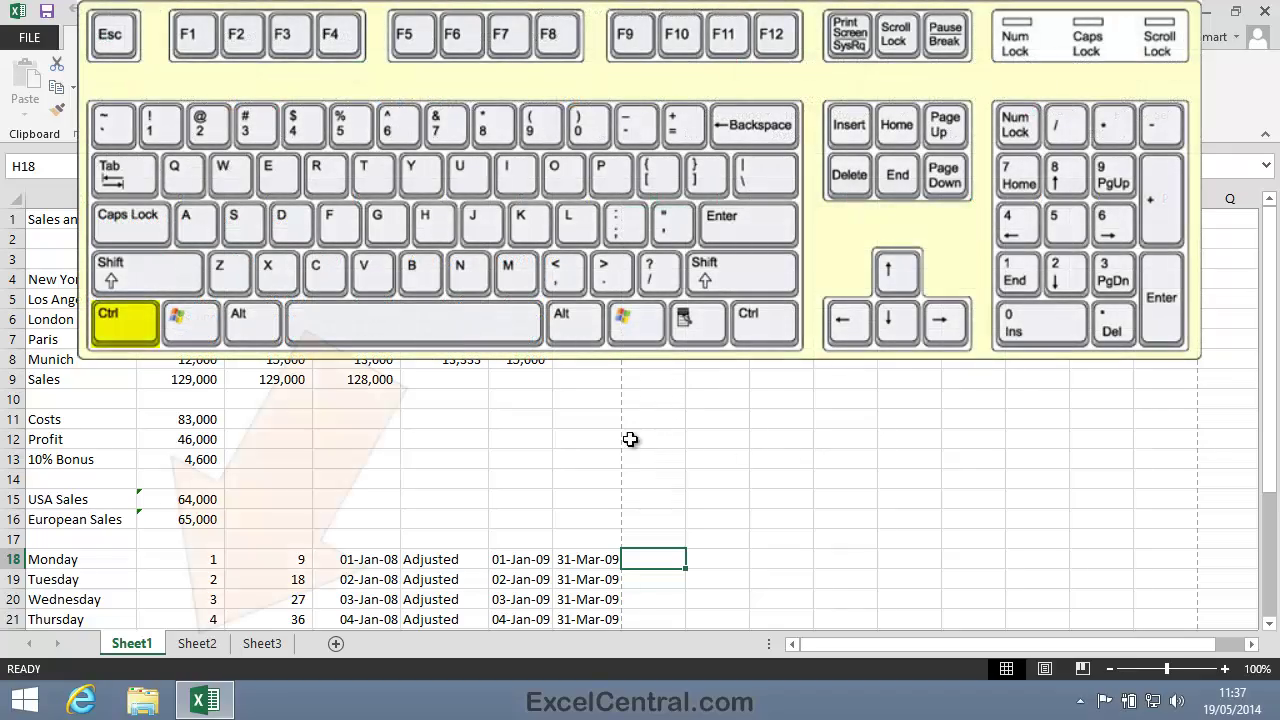
pyautogui.keyDown('ctrl'); pyautogui.click(197, 643); pyautogui.keyUp('ctrl')
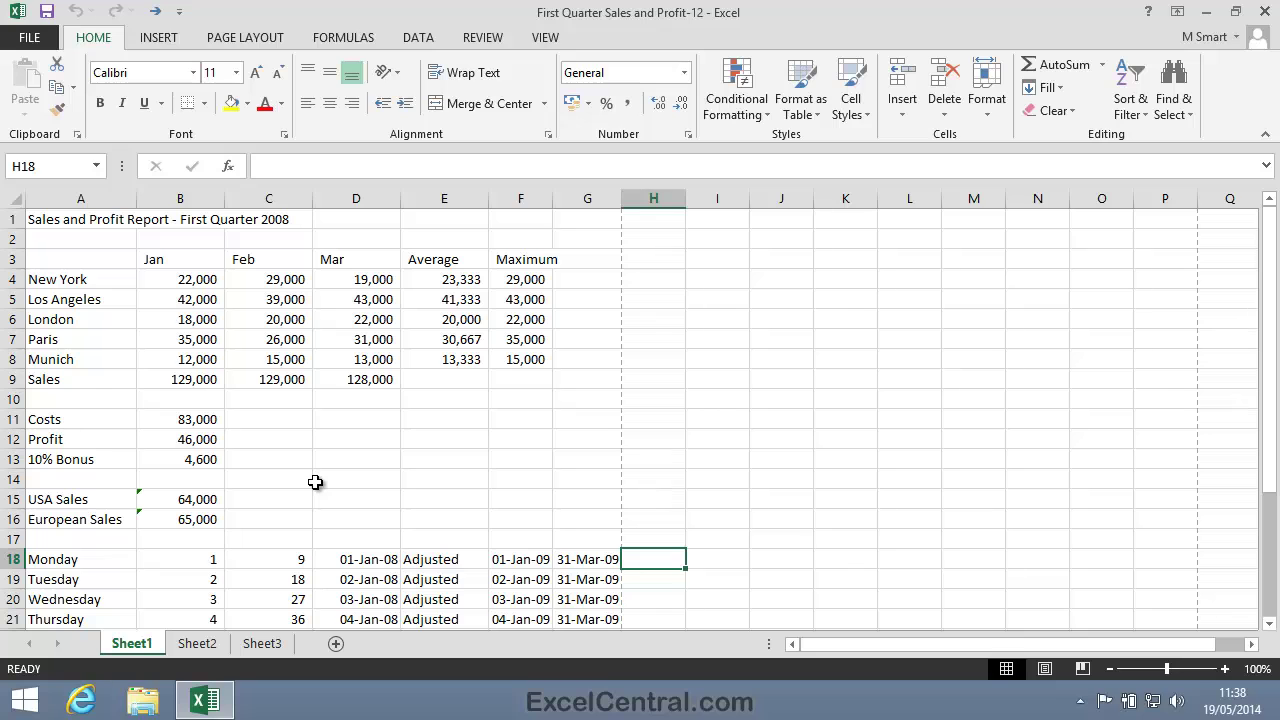
# Step: Show the print scope choices under File > Print: Active Sheets, Entire Workbook, Selection
pyautogui.click(30, 37)
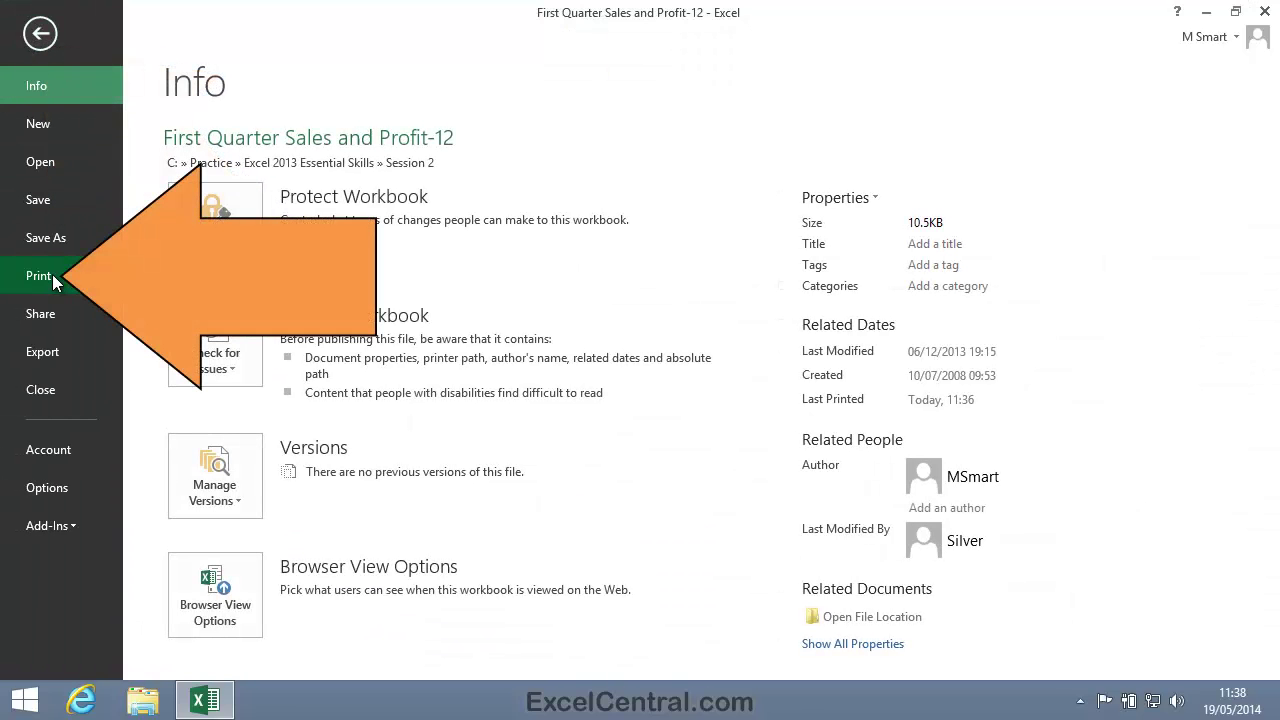
pyautogui.click(52, 274)
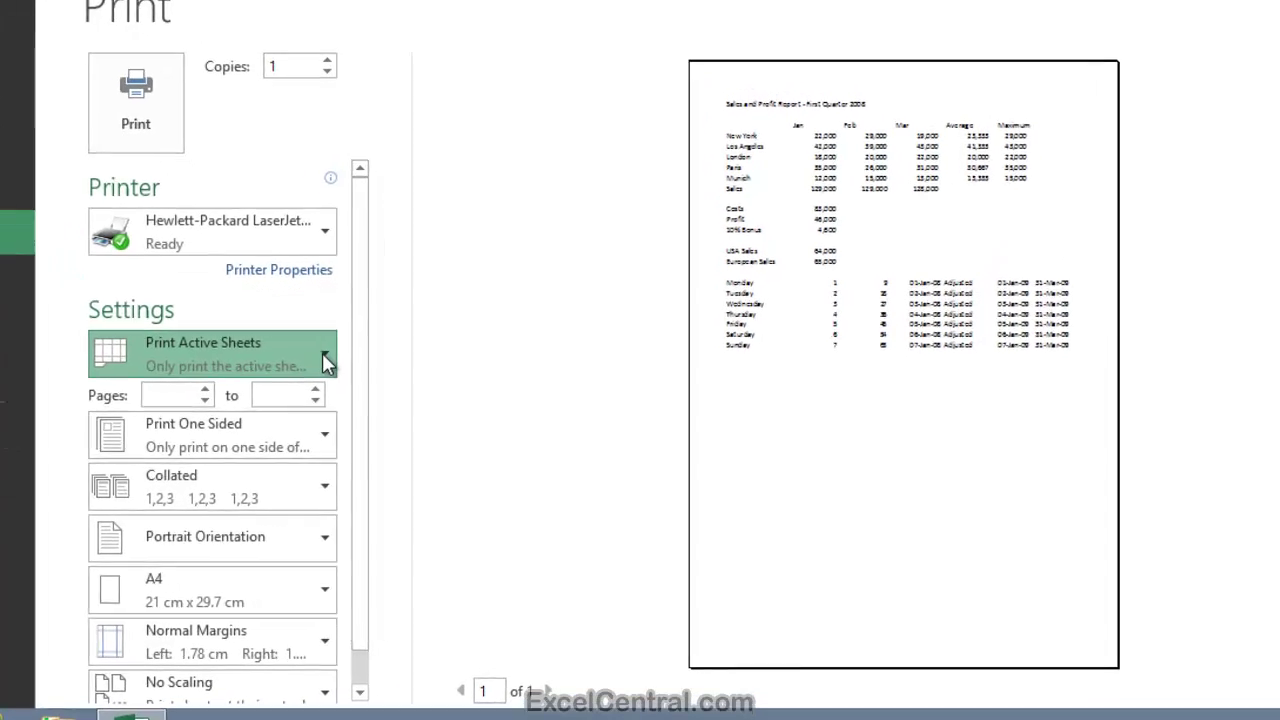
pyautogui.click(325, 360)
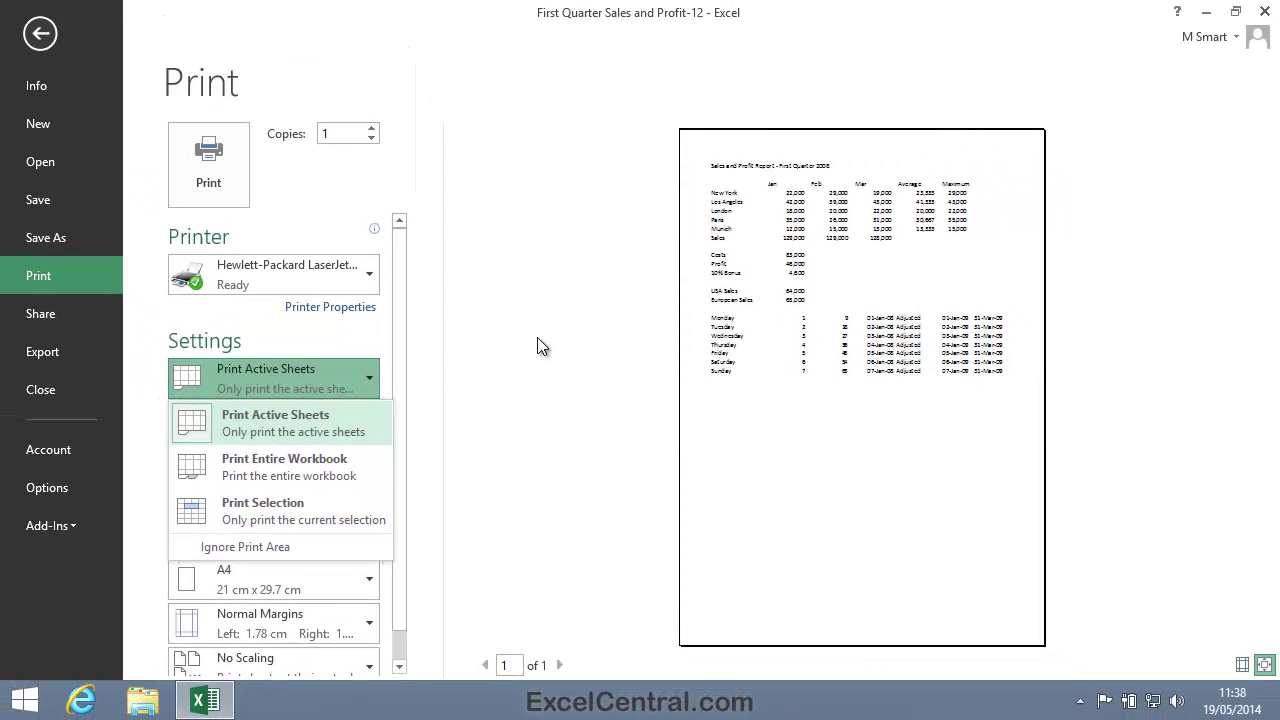
# Step: Return to the worksheet and select the city sales table, cells A3:F9
pyautogui.click(449, 160)
pyautogui.click(40, 34)
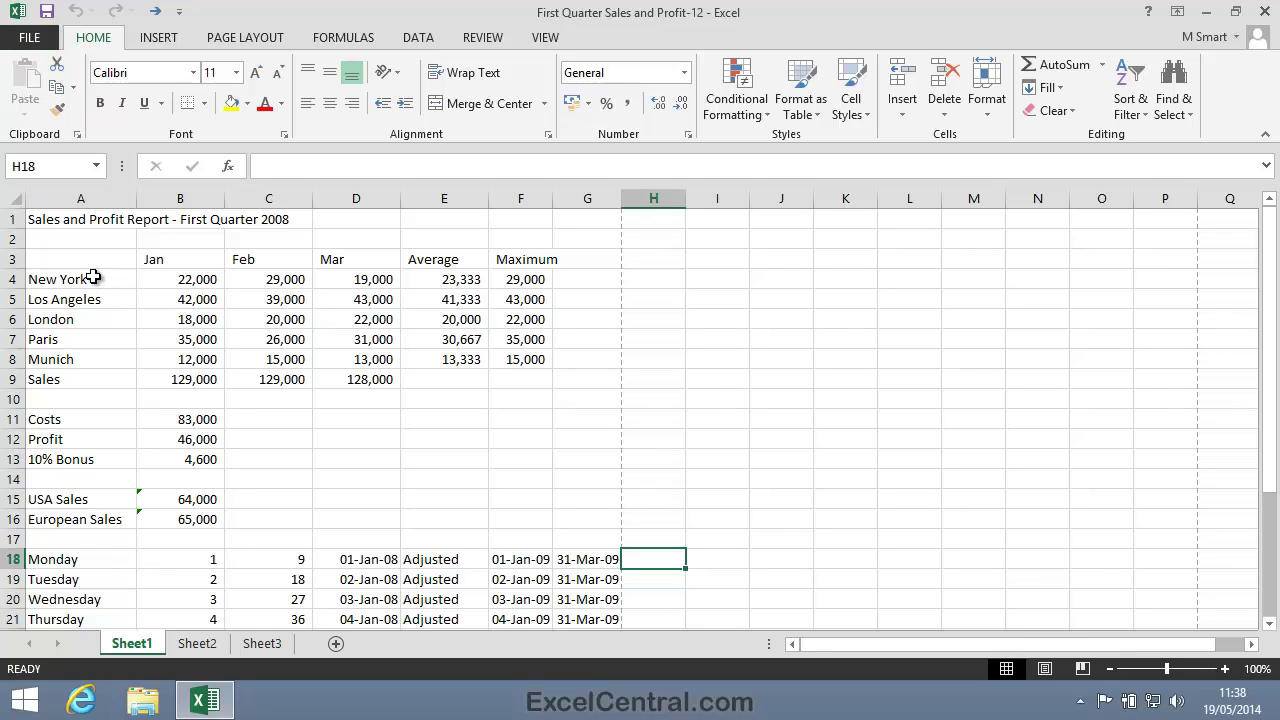
pyautogui.moveTo(63, 258)
pyautogui.mouseDown()
pyautogui.moveTo(463, 391)
pyautogui.moveTo(509, 366)
pyautogui.moveTo(512, 383)
pyautogui.mouseUp()
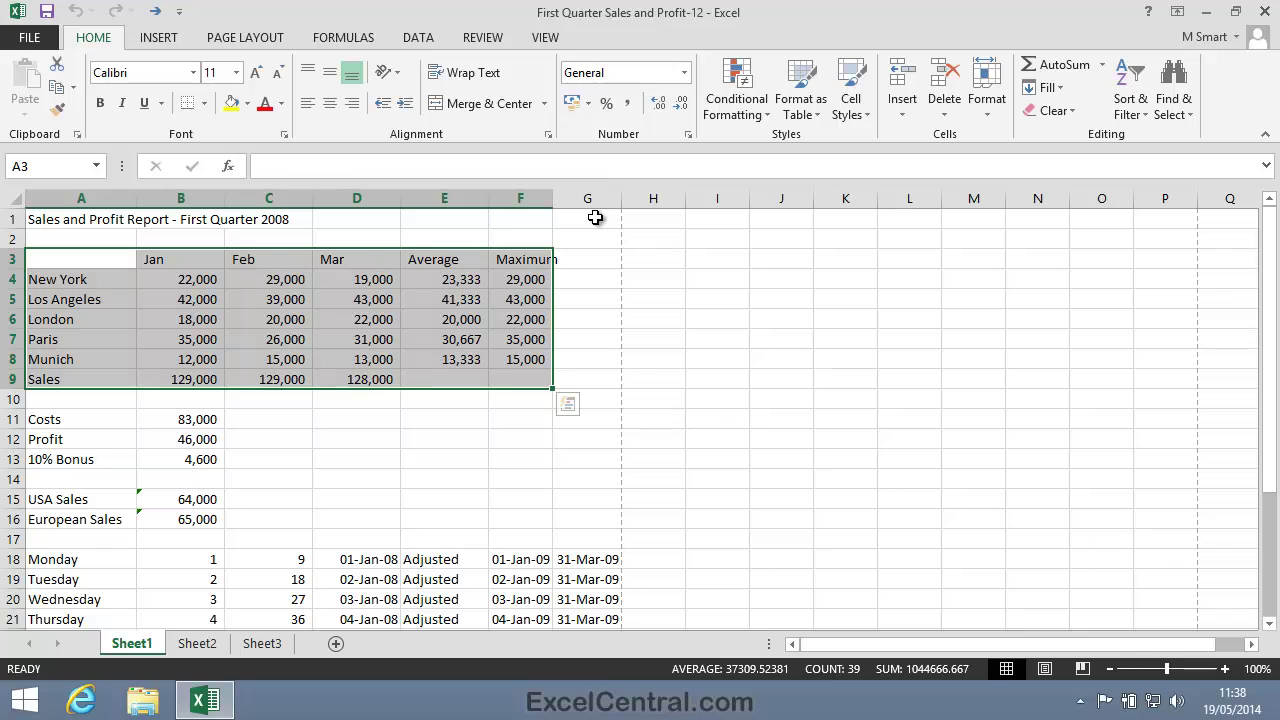
# Step: Set the print scope to Print Selection in File > Print
pyautogui.click(37, 40)
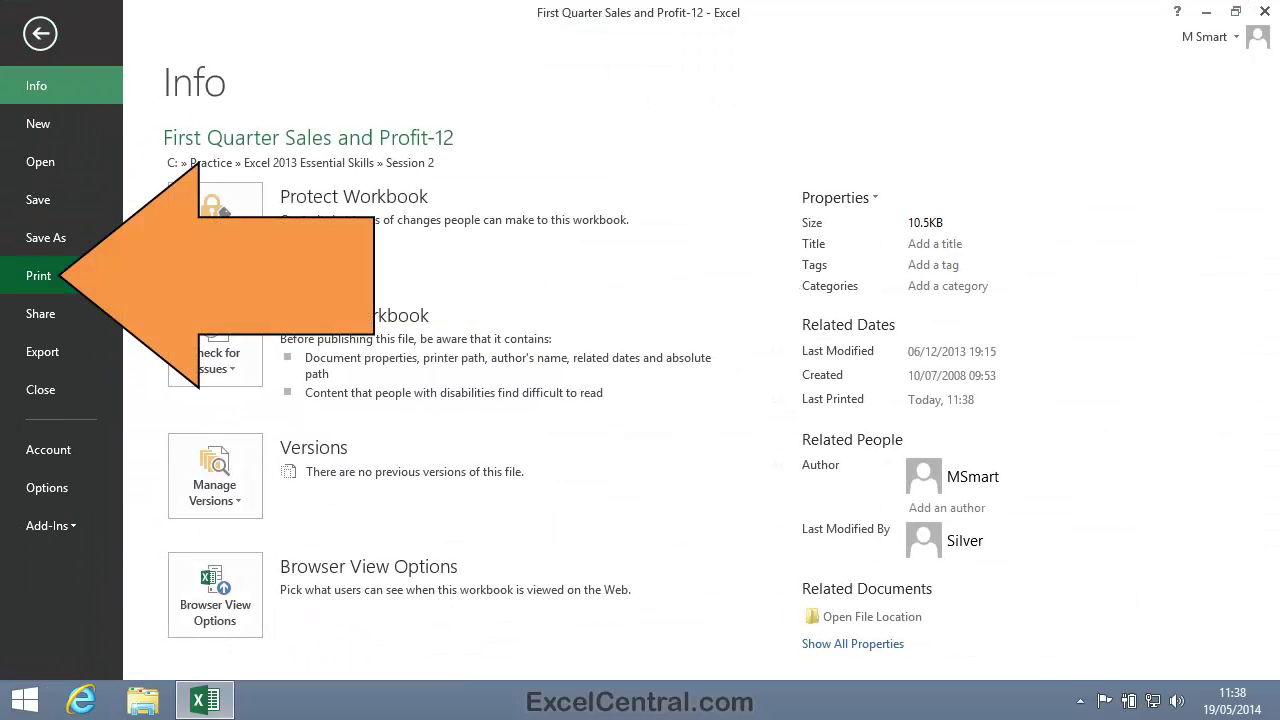
pyautogui.click(76, 273)
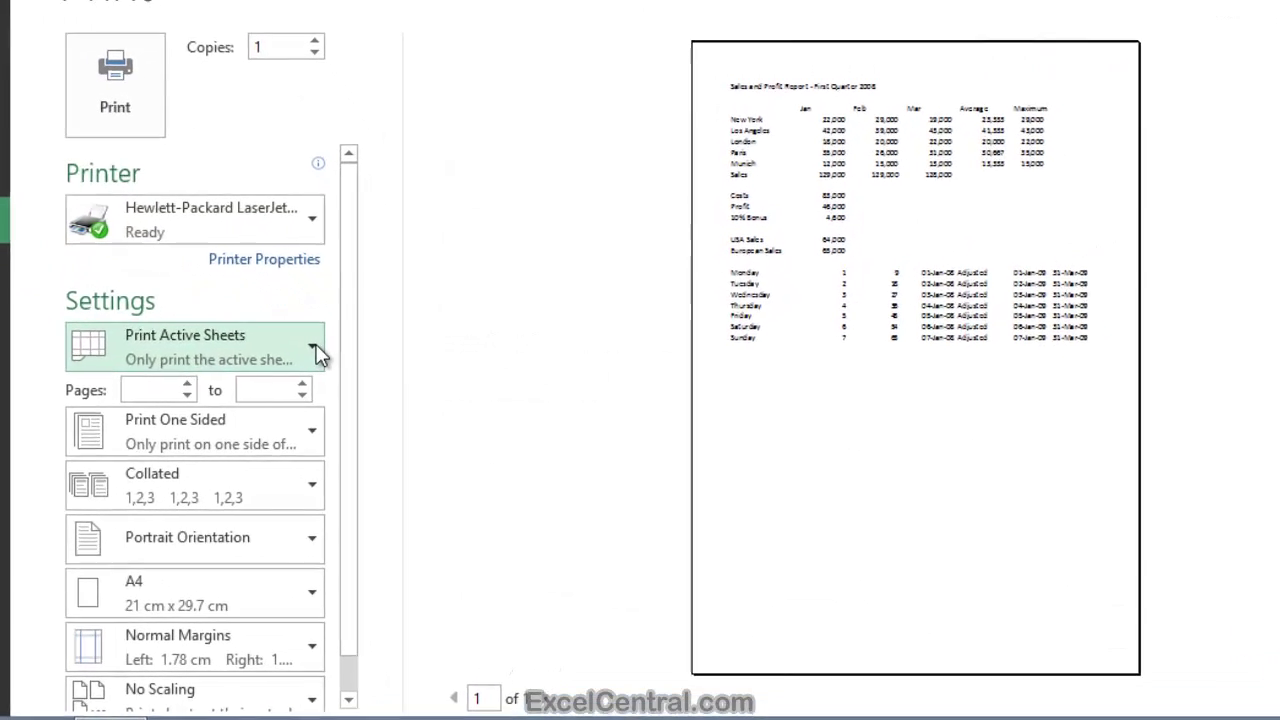
pyautogui.click(374, 381)
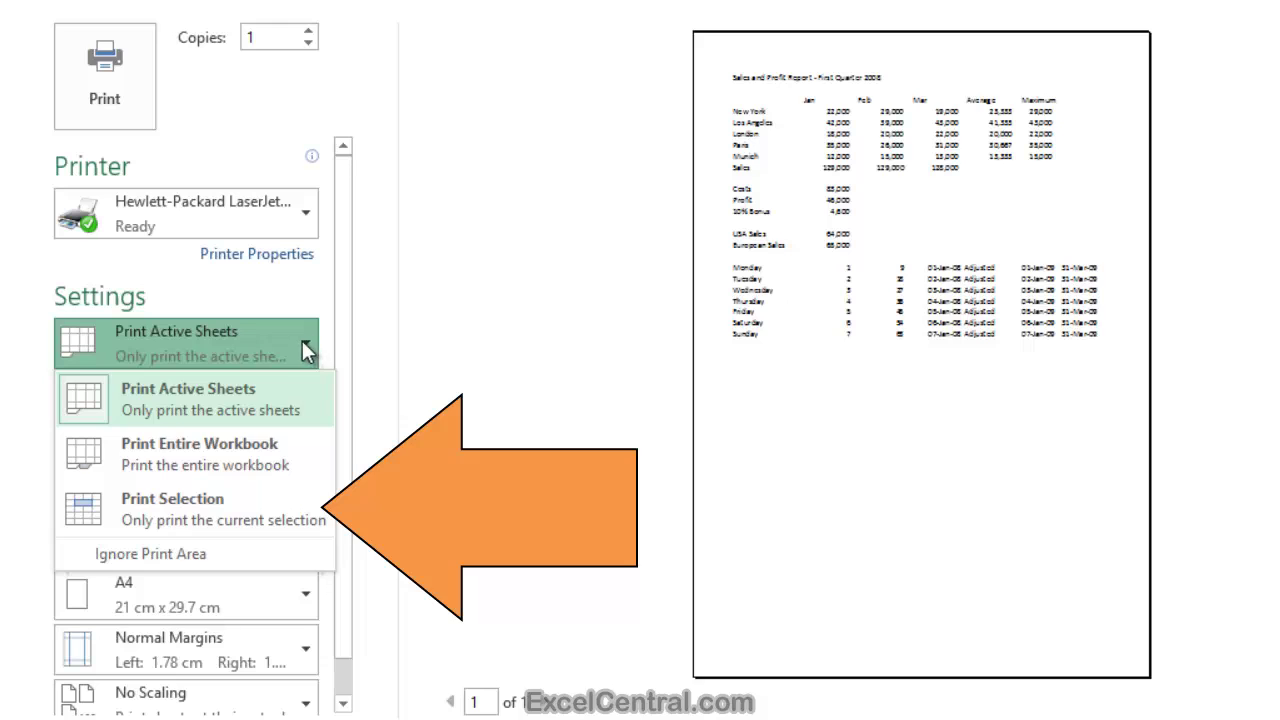
pyautogui.click(231, 505)
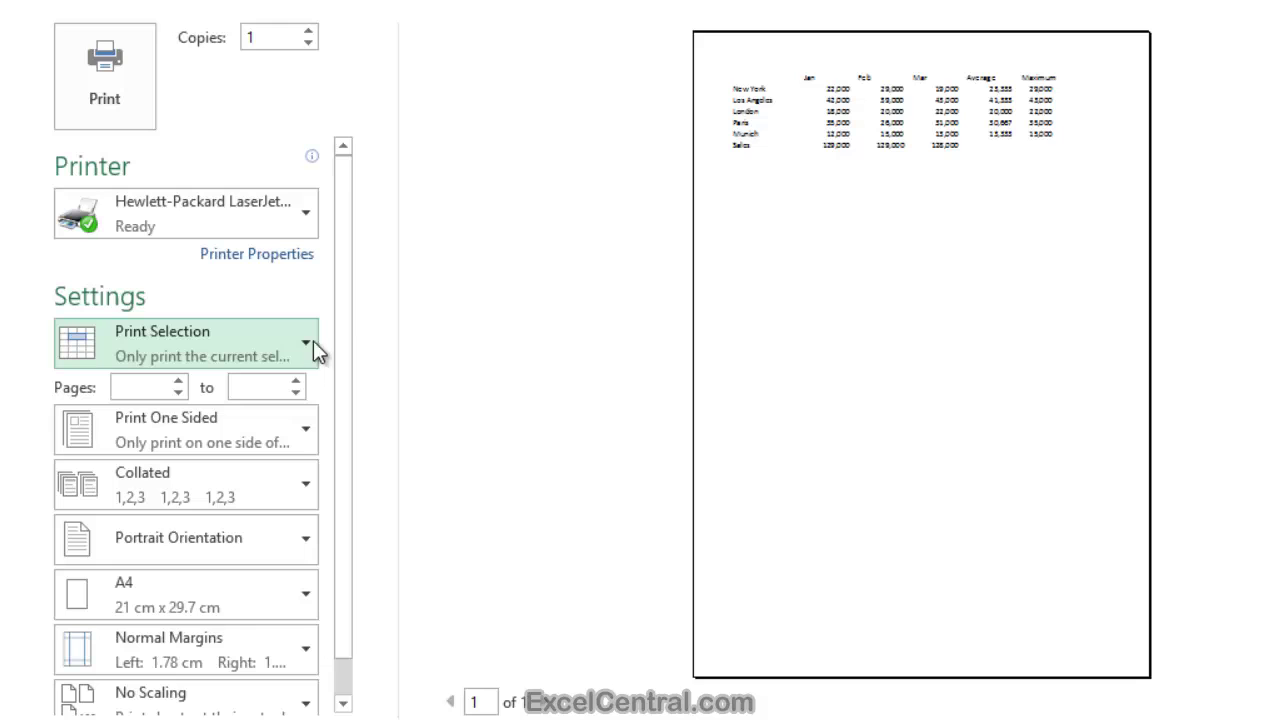
# Step: Switch the print scope back to Print Active Sheets and clear the Pages from/to fields
pyautogui.click(304, 343)
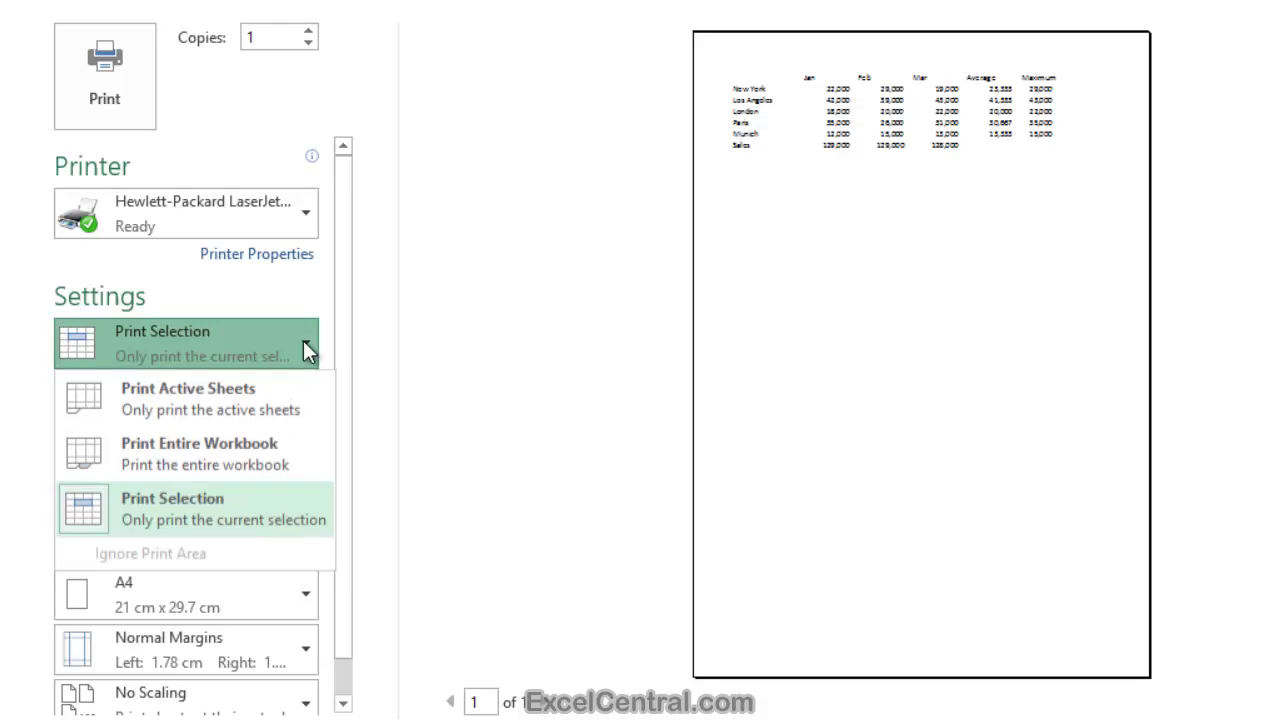
pyautogui.click(232, 410)
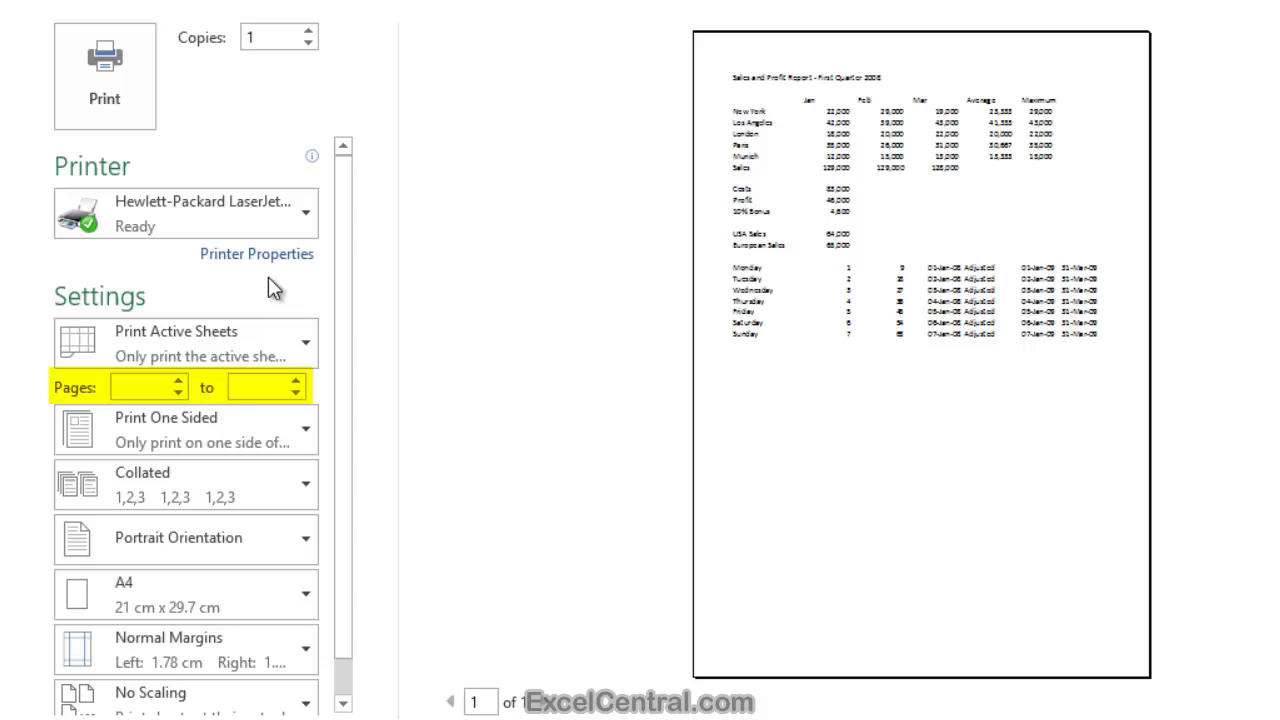
pyautogui.click(183, 383)
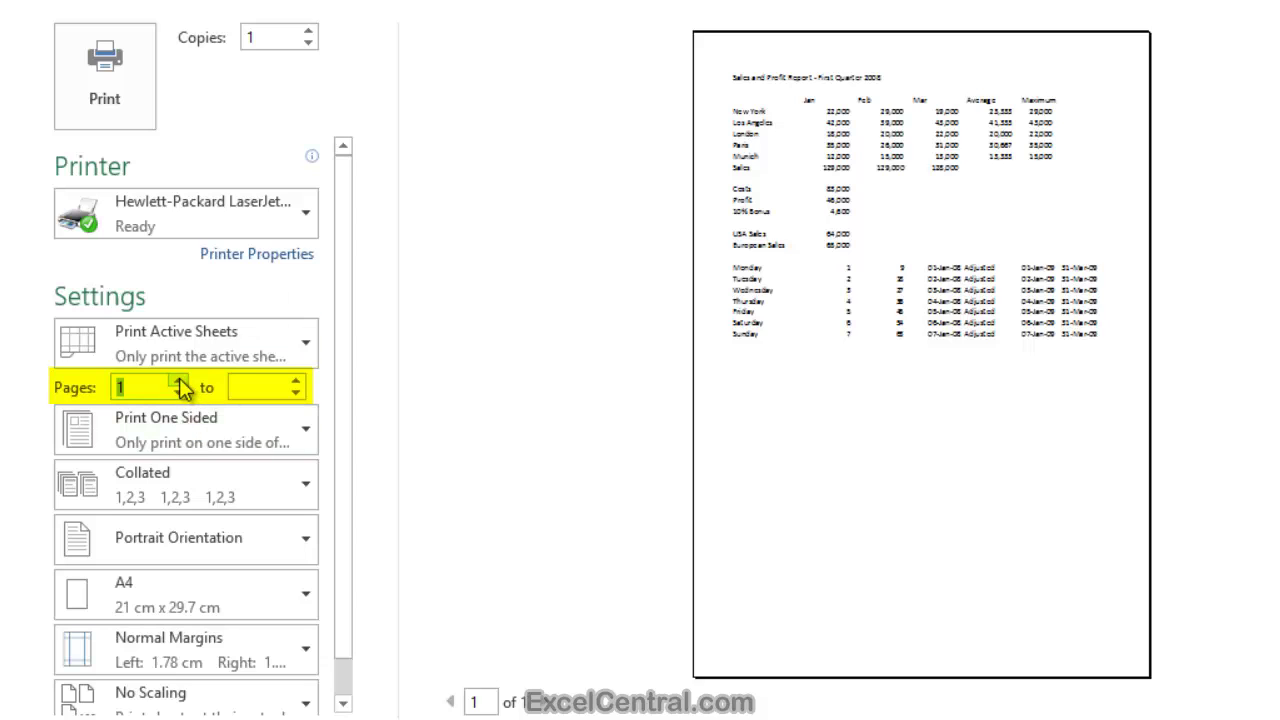
pyautogui.click(296, 383)
pyautogui.press('BackSpace')
pyautogui.doubleClick(155, 388)
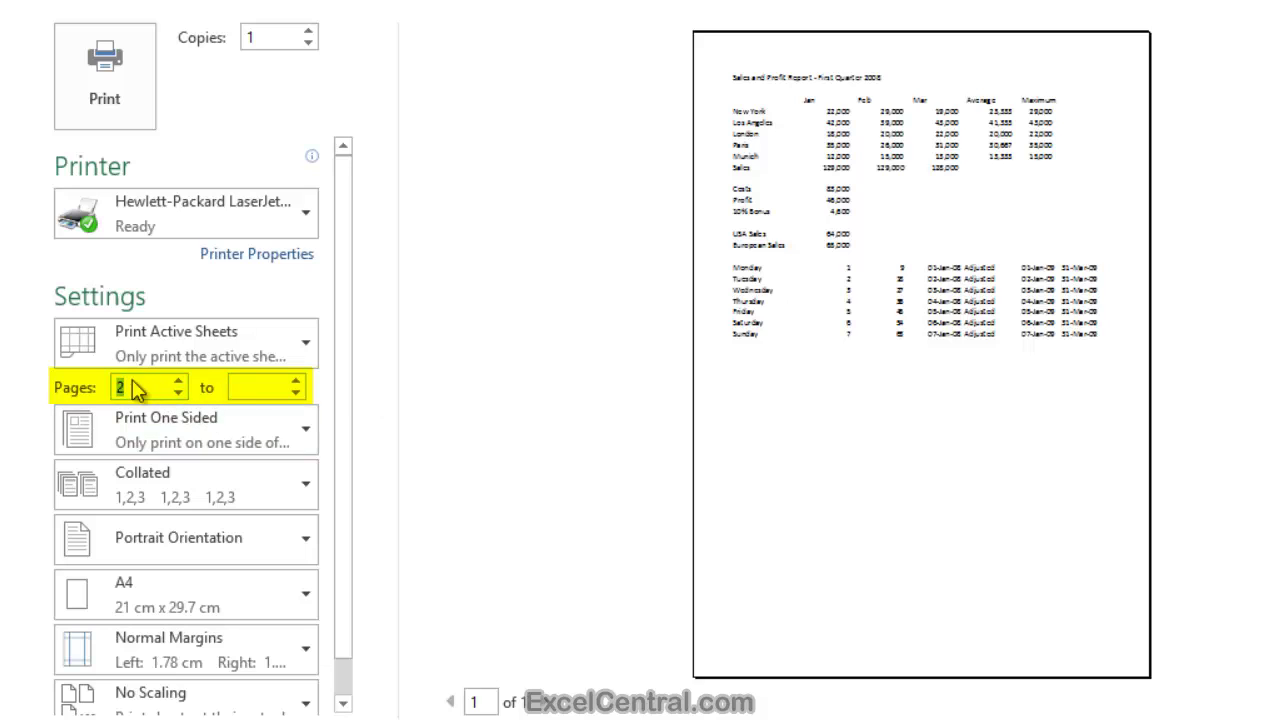
pyautogui.press('BackSpace')
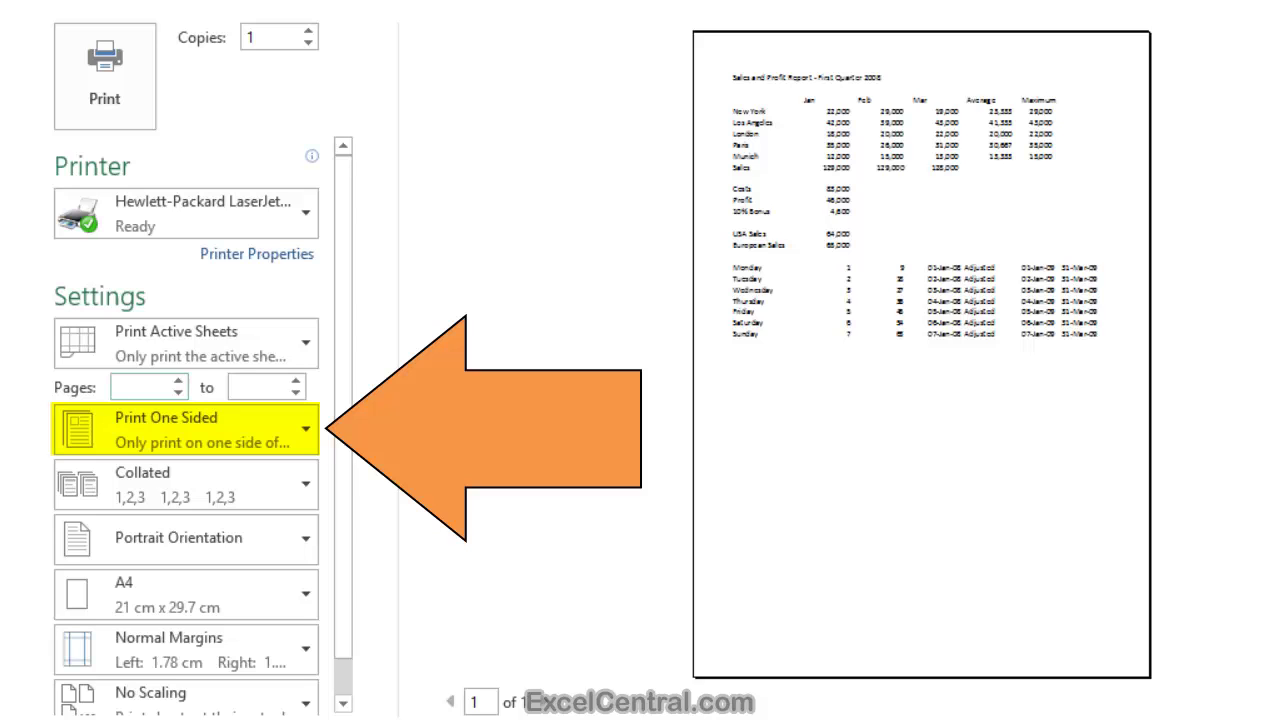
pyautogui.click(302, 433)
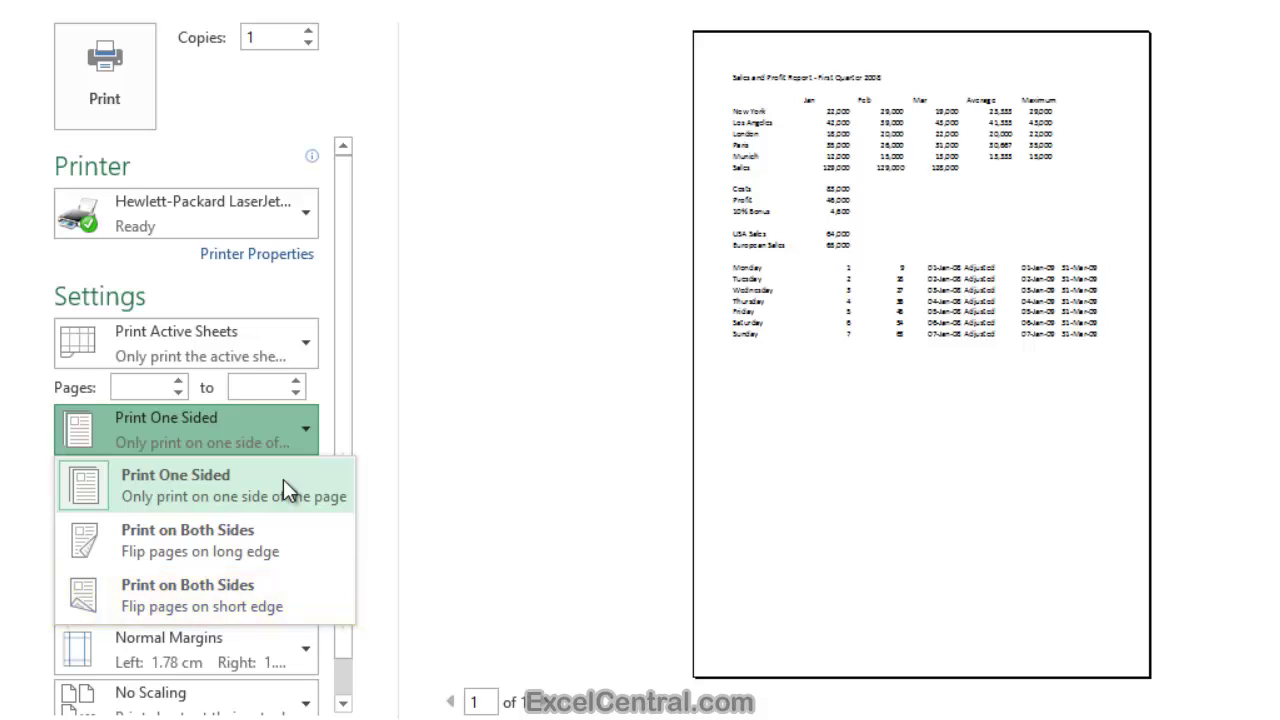
pyautogui.click(283, 480)
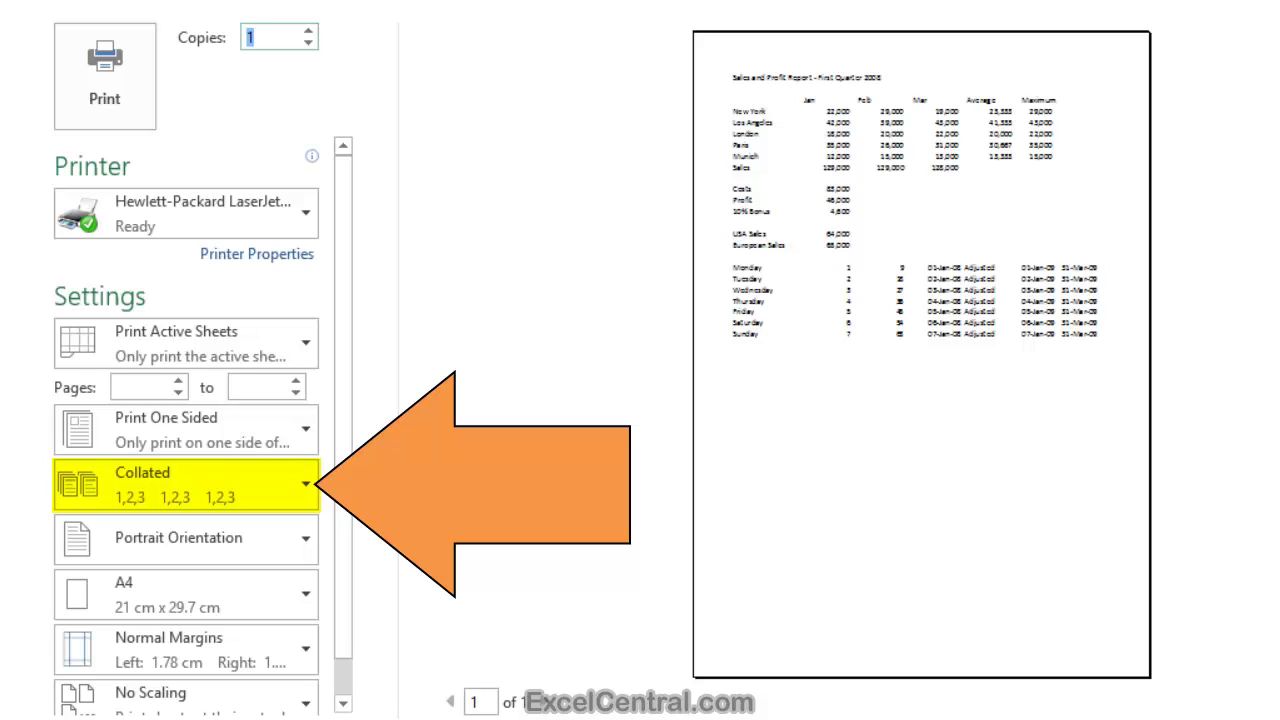
pyautogui.click(309, 36)
pyautogui.click(309, 36)
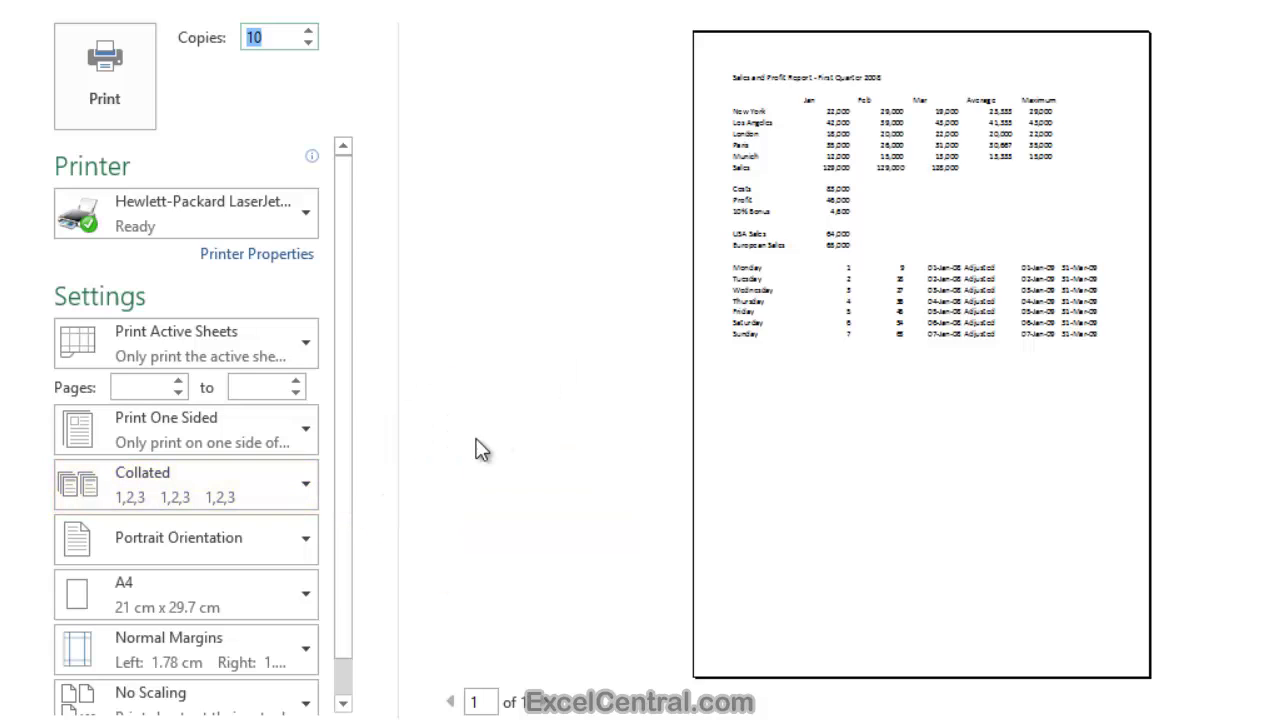
pyautogui.click(306, 482)
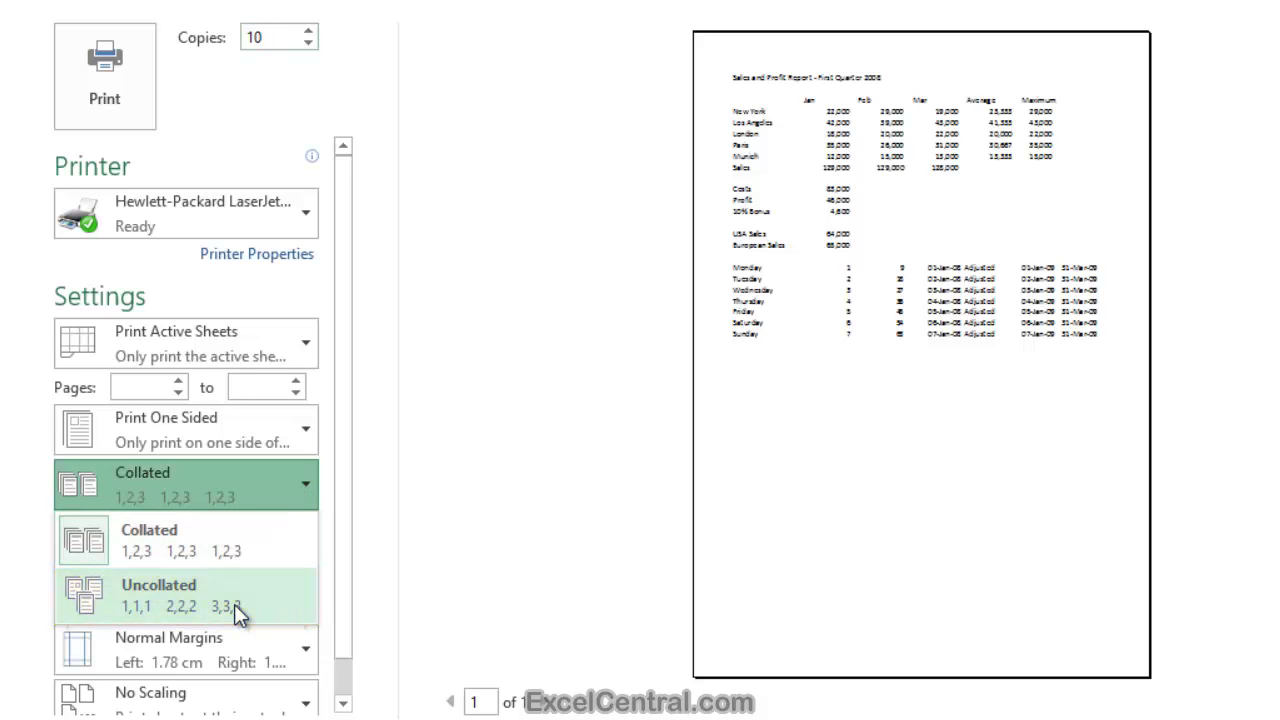
pyautogui.click(222, 562)
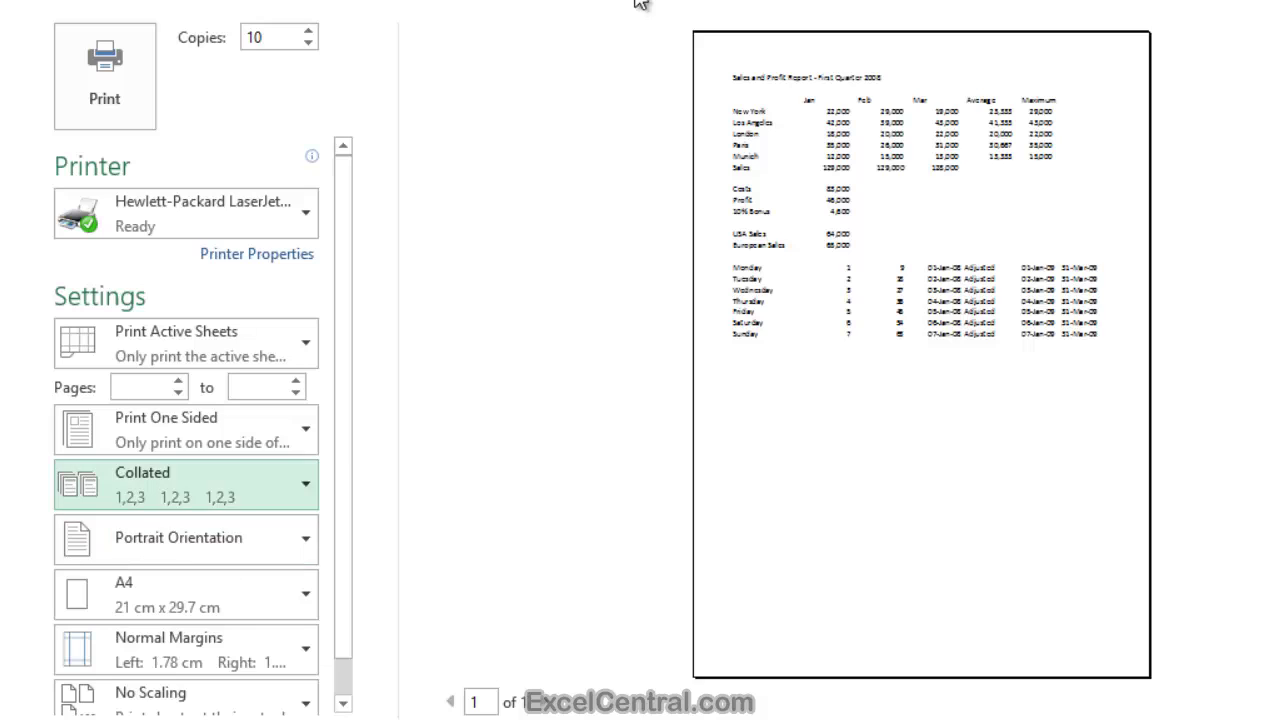
pyautogui.click(309, 44)
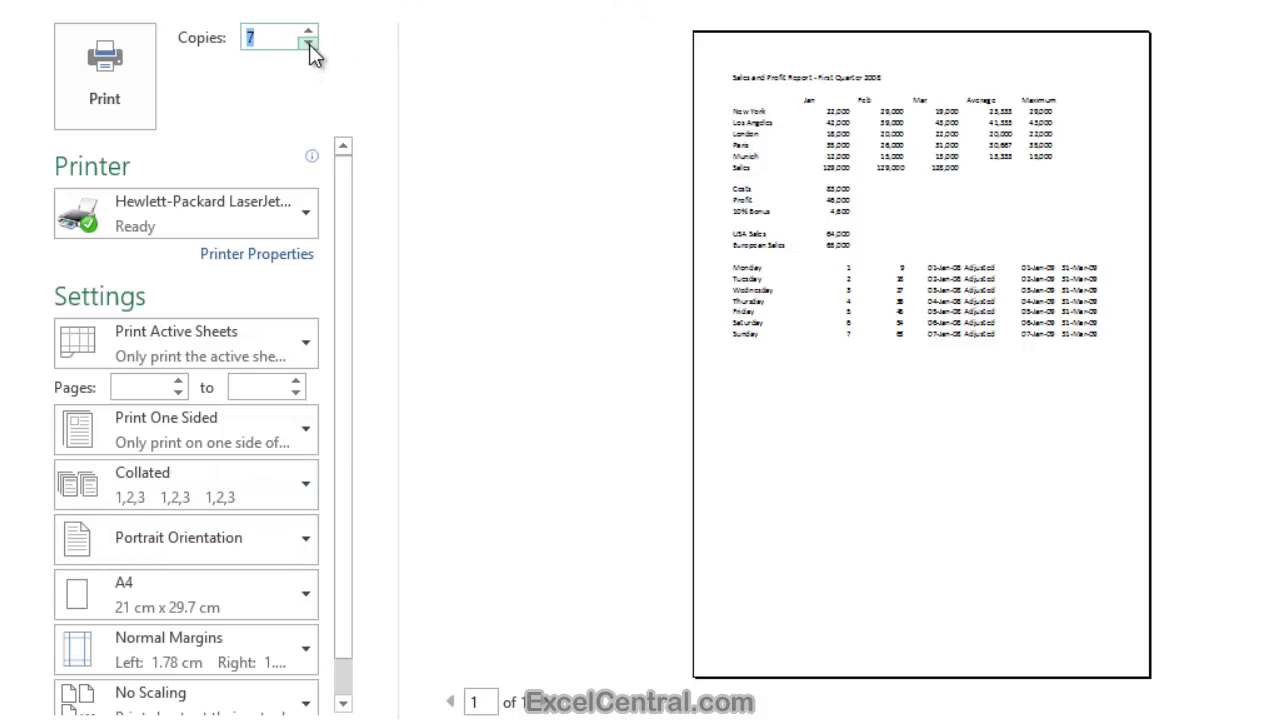
pyautogui.click(309, 44)
pyautogui.click(309, 44)
pyautogui.click(309, 44)
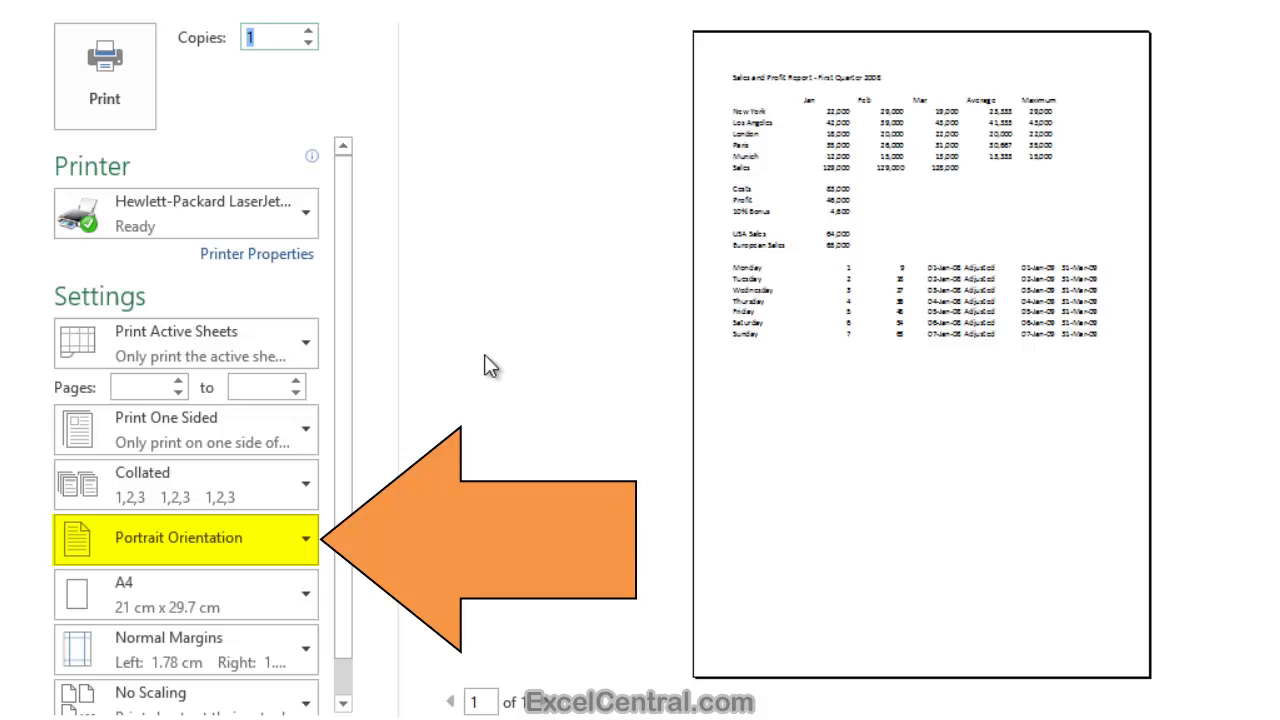
pyautogui.click(318, 540)
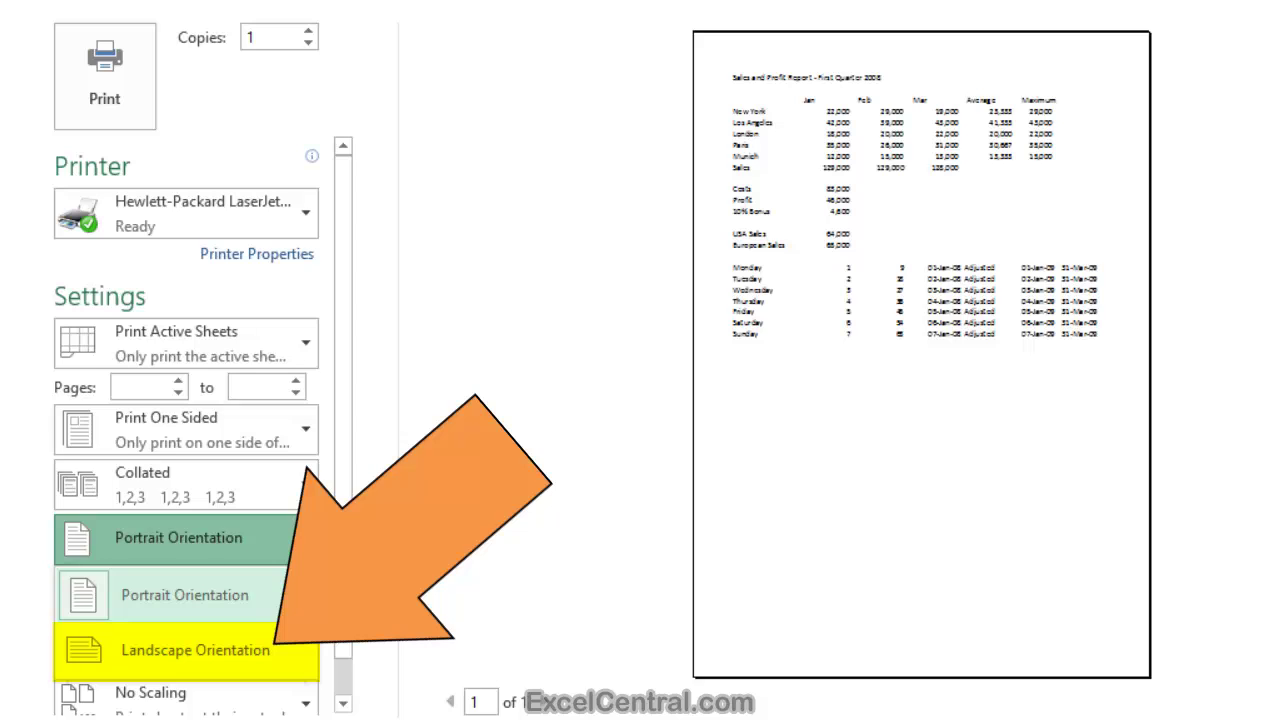
pyautogui.click(240, 670)
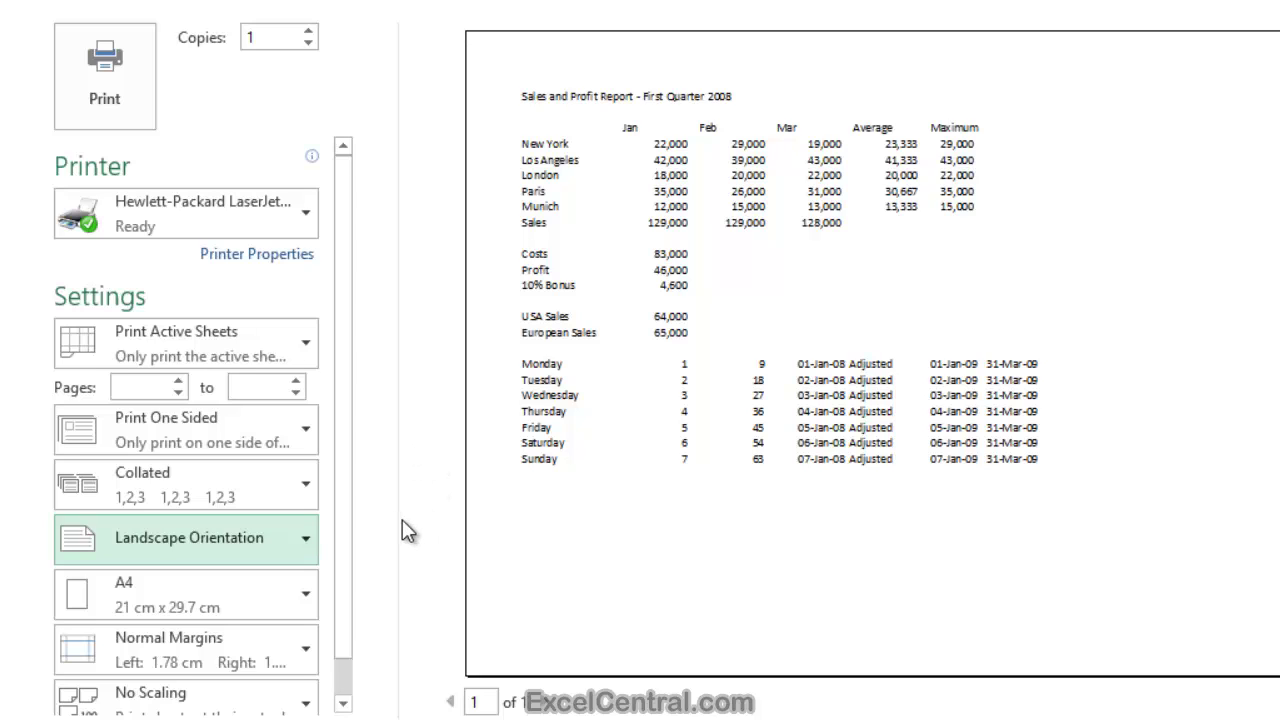
pyautogui.click(314, 551)
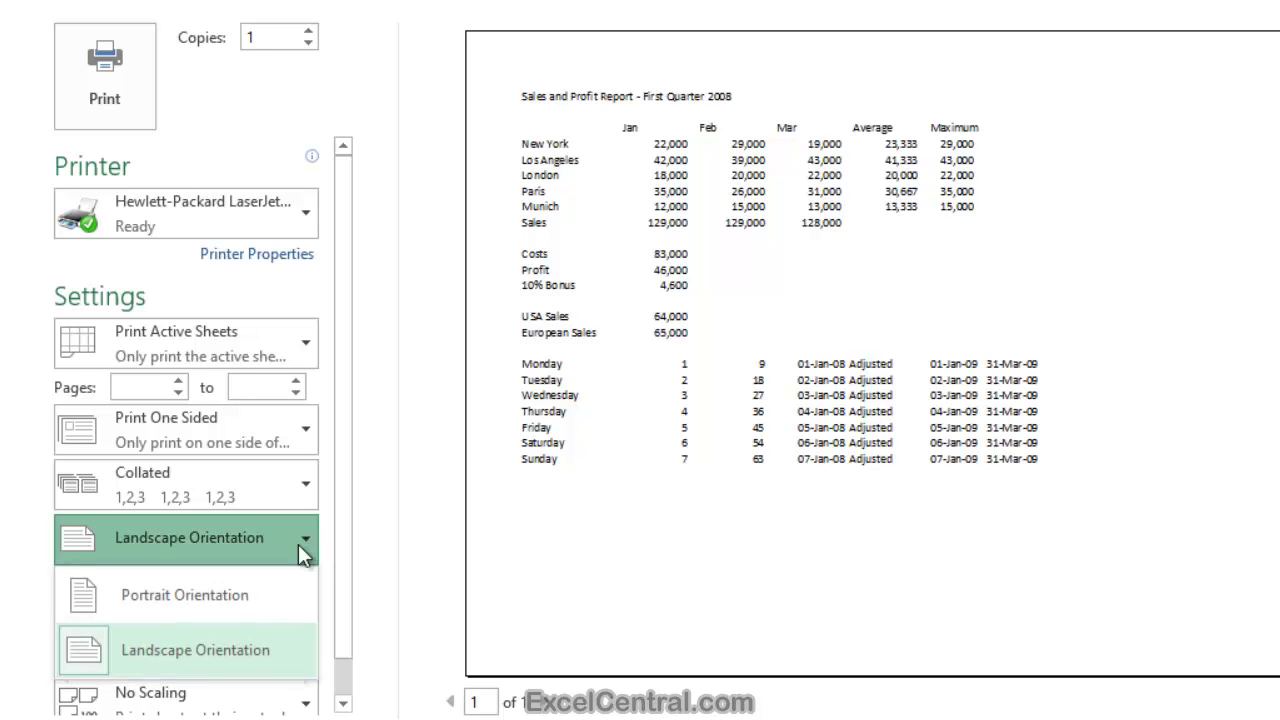
pyautogui.click(243, 596)
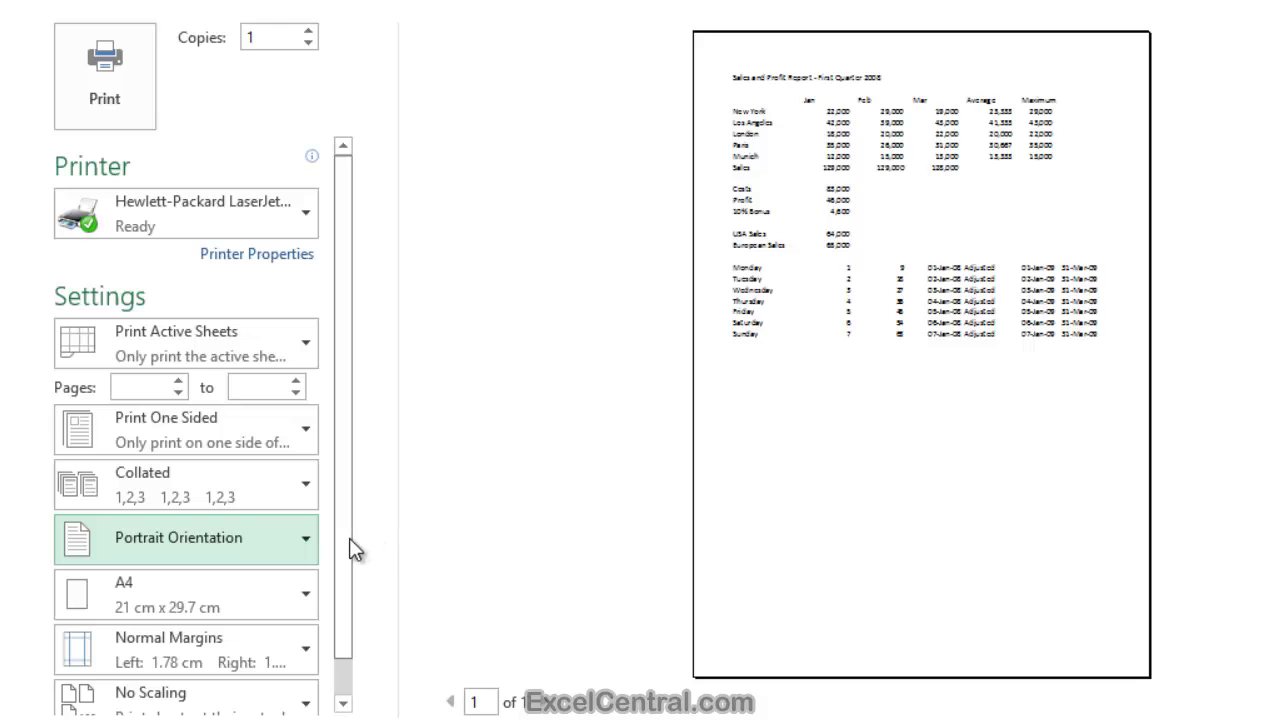
pyautogui.scroll(-1, 346, 567)
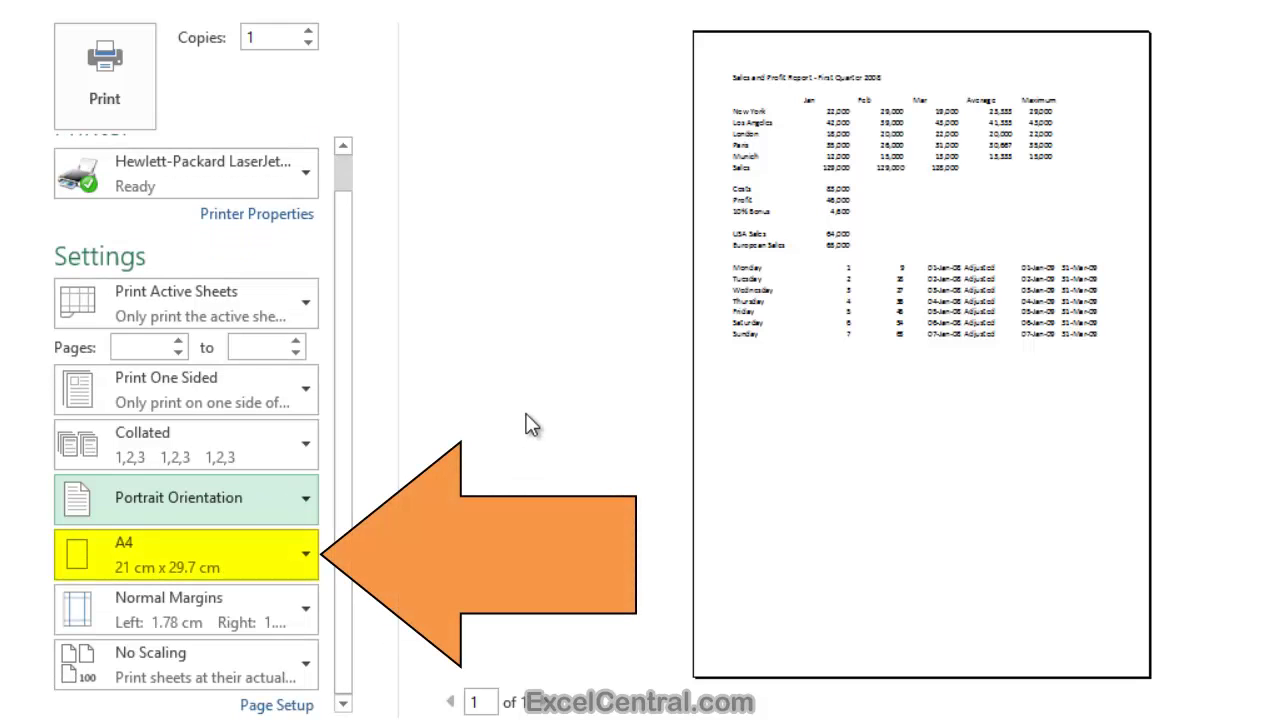
pyautogui.click(308, 555)
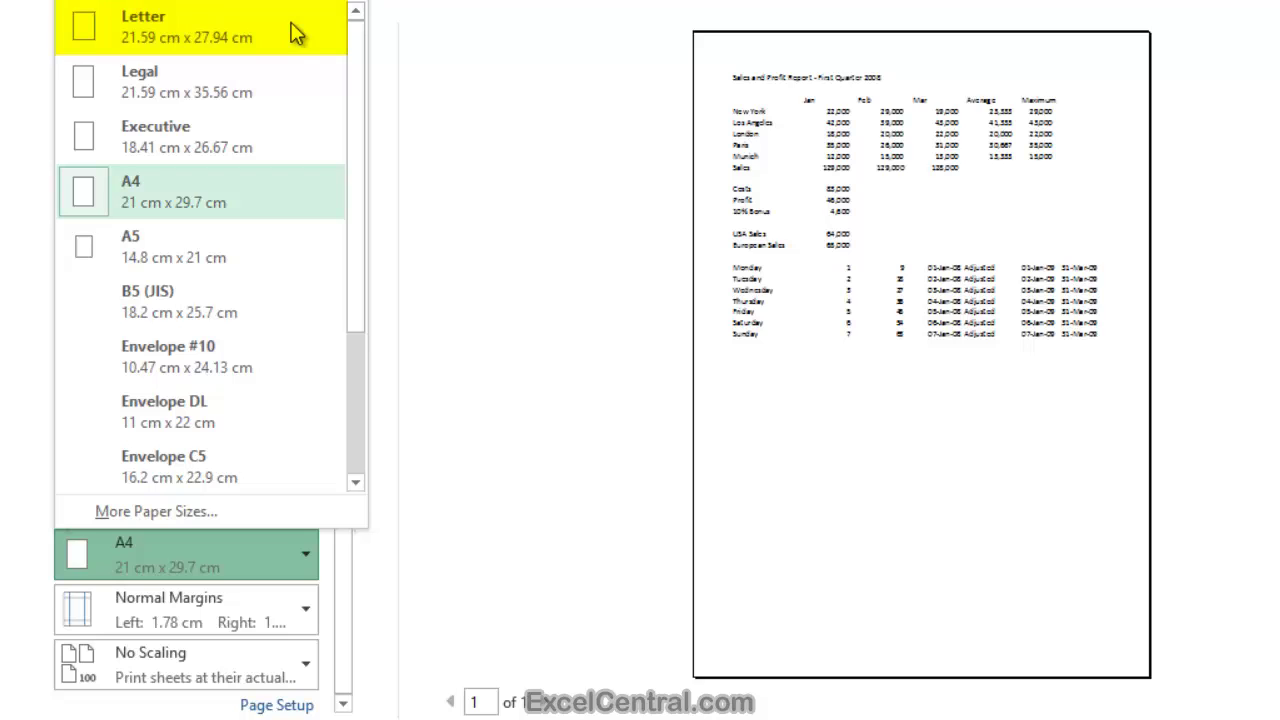
pyautogui.click(272, 207)
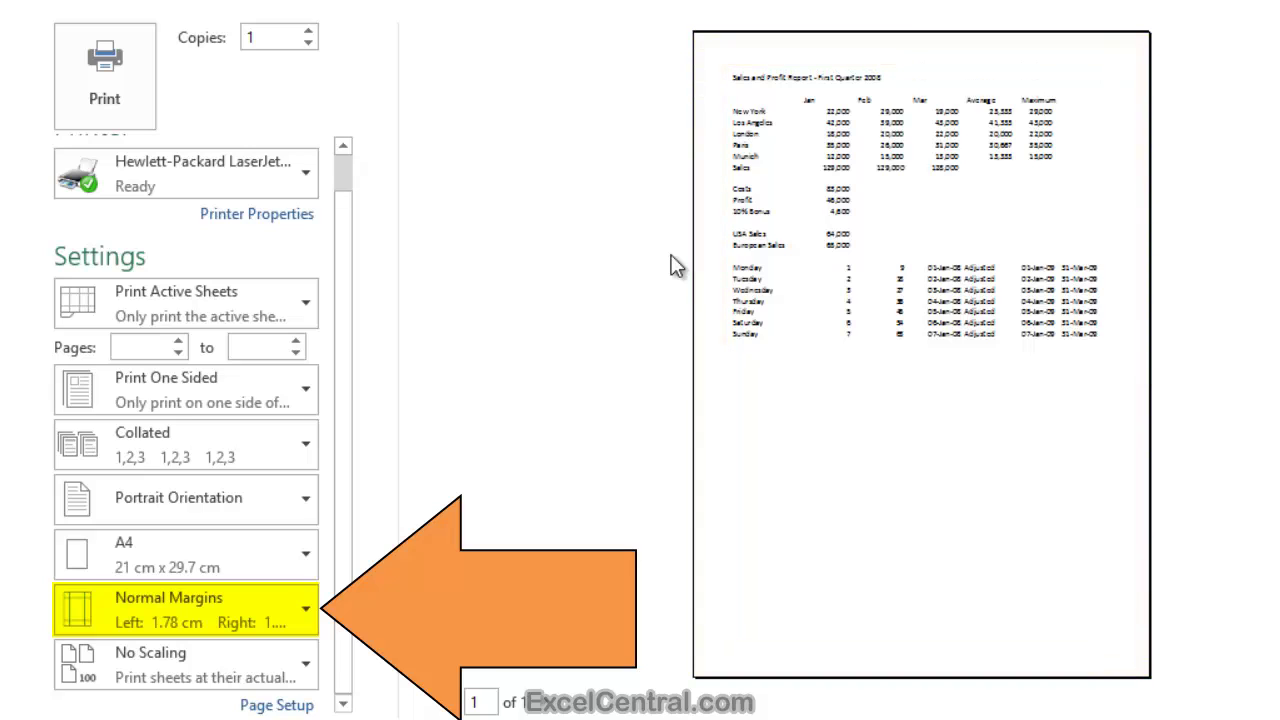
# Step: Show the margin presets list from the Normal Margins dropdown
pyautogui.click(783, 364)
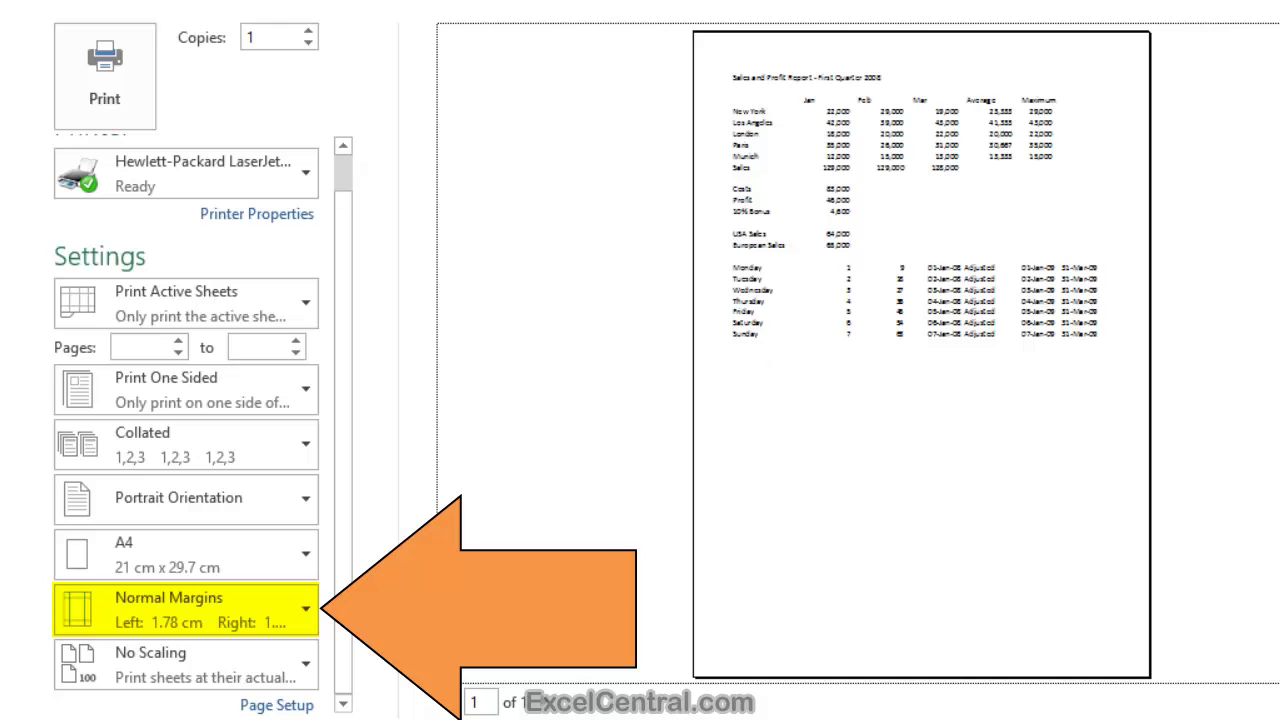
pyautogui.click(306, 612)
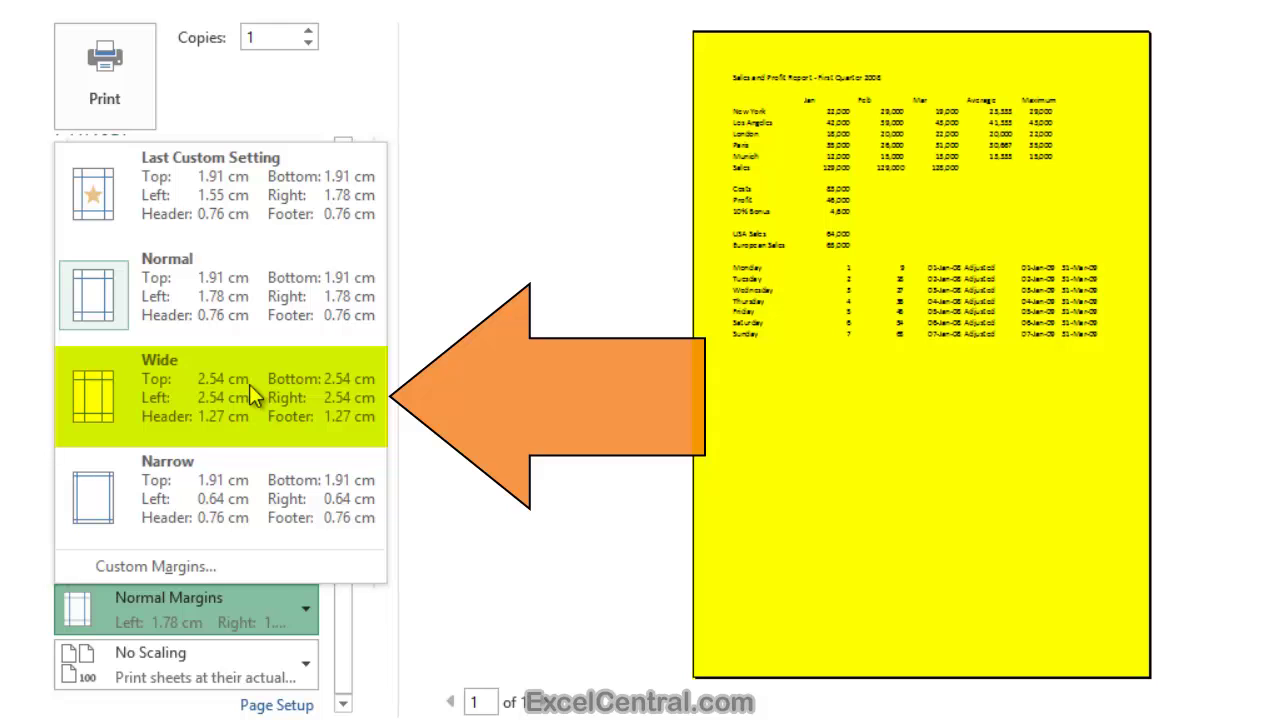
# Step: Try the Wide and Narrow margin presets, then restore Normal margins
pyautogui.click(250, 386)
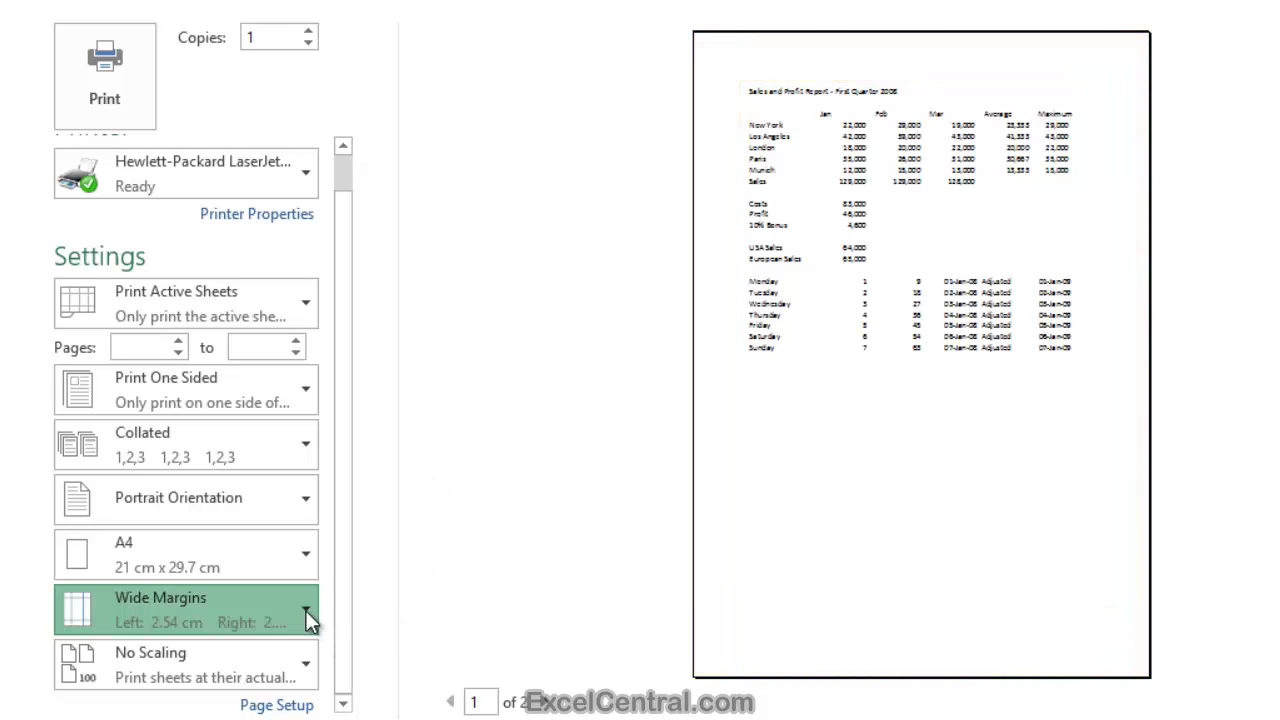
pyautogui.click(305, 610)
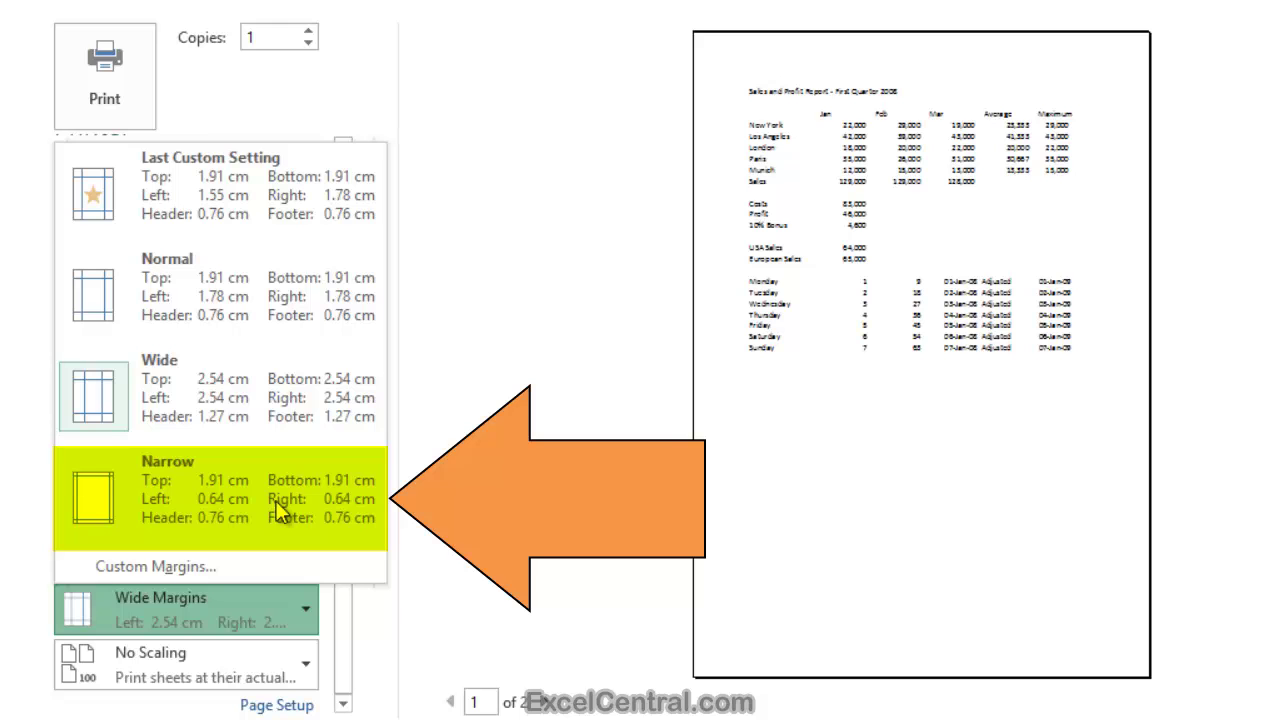
pyautogui.click(278, 512)
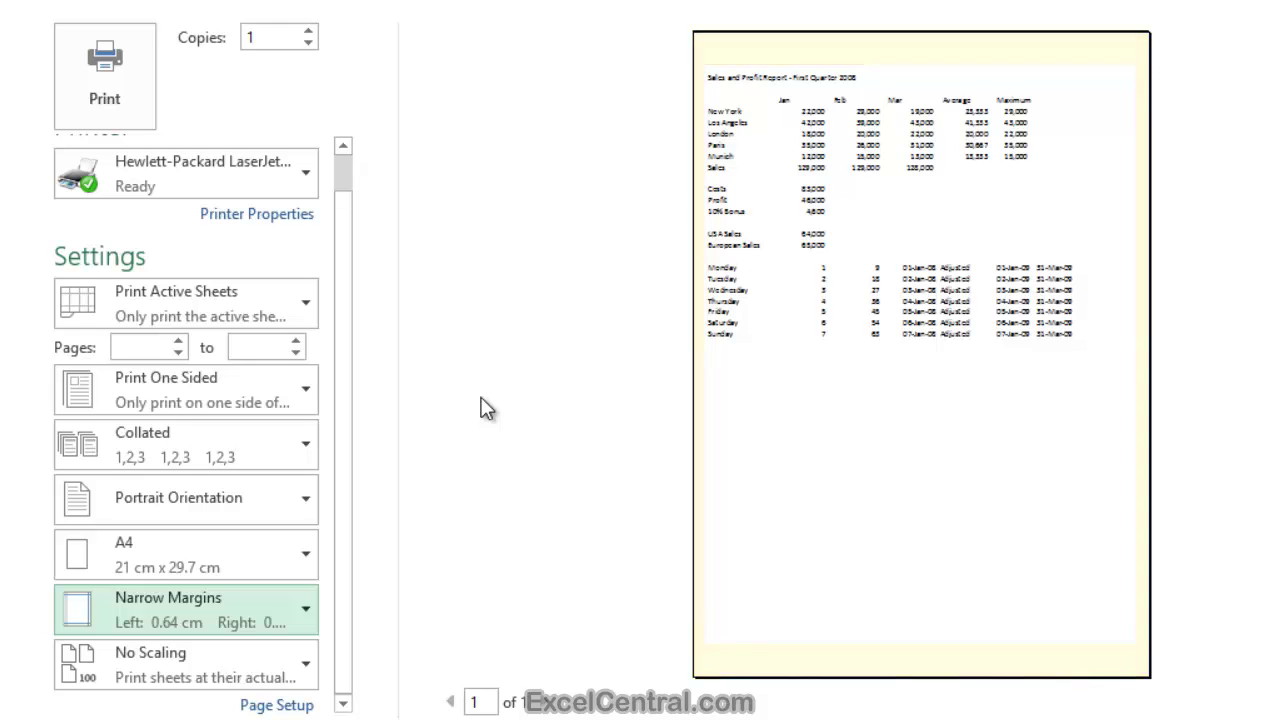
pyautogui.click(306, 622)
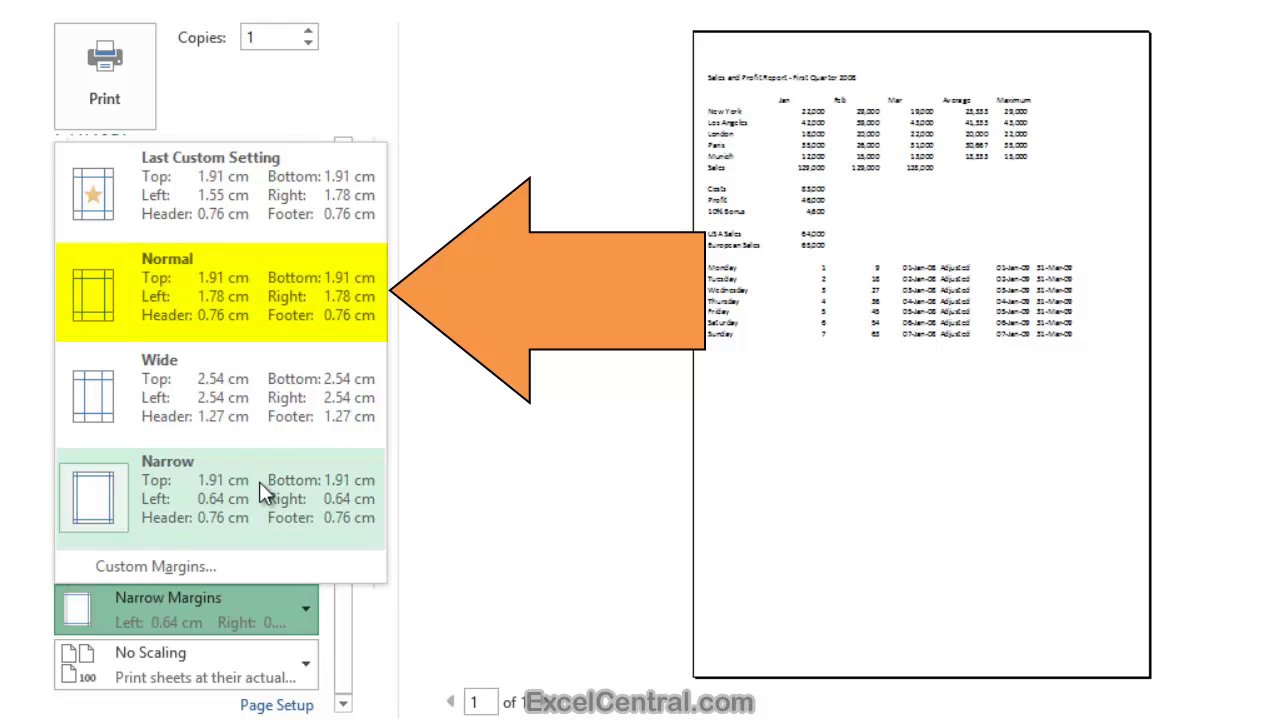
pyautogui.click(226, 302)
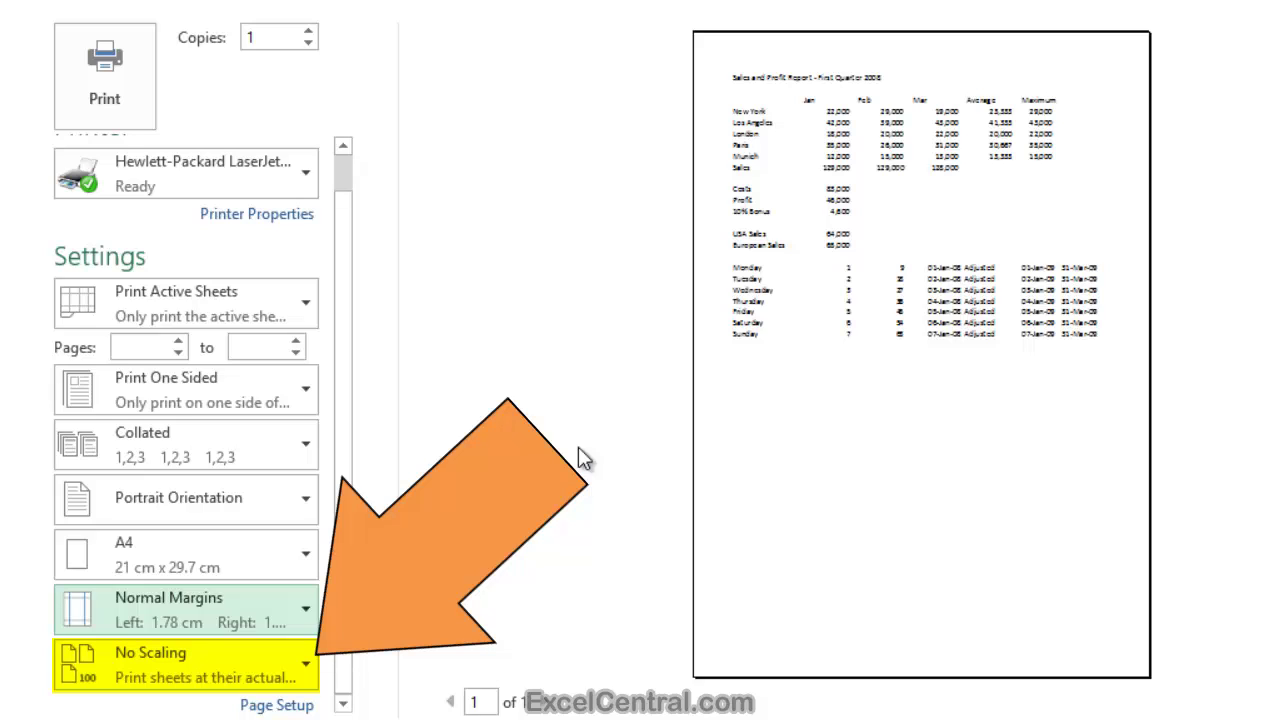
# Step: Show the Scaling dropdown's fit-sheet, fit-columns and fit-rows options, leaving No Scaling
pyautogui.click(306, 665)
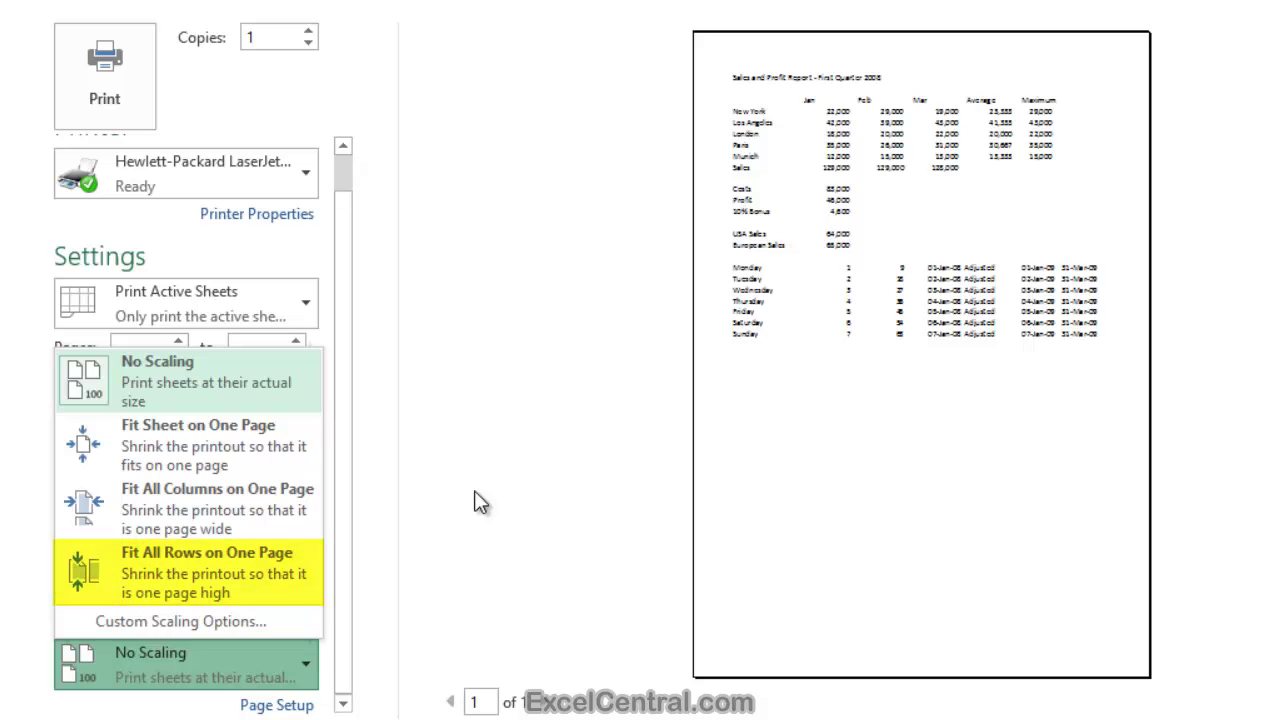
# Step: Close the scaling list by clicking the preview pane, keeping No Scaling
pyautogui.click(479, 503)
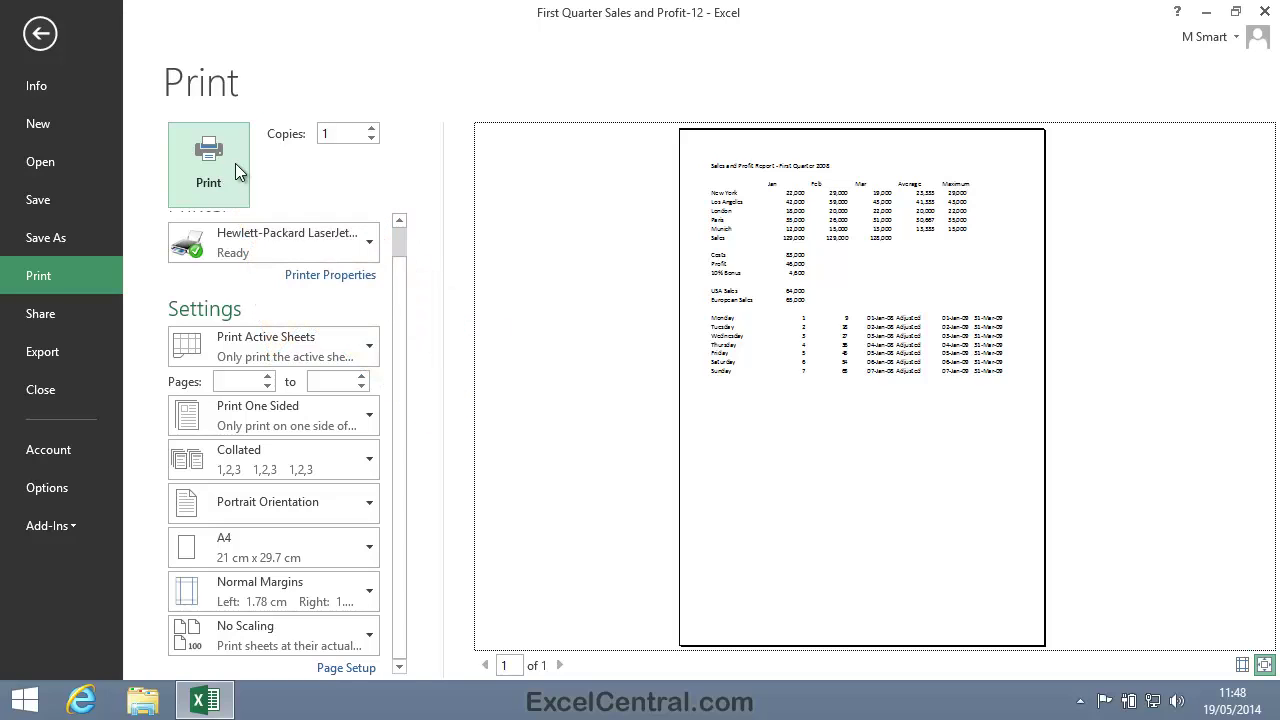
# Step: Exit Backstage print view without printing and select cell A1 on the Sales and Profit Report sheet
pyautogui.click(40, 36)
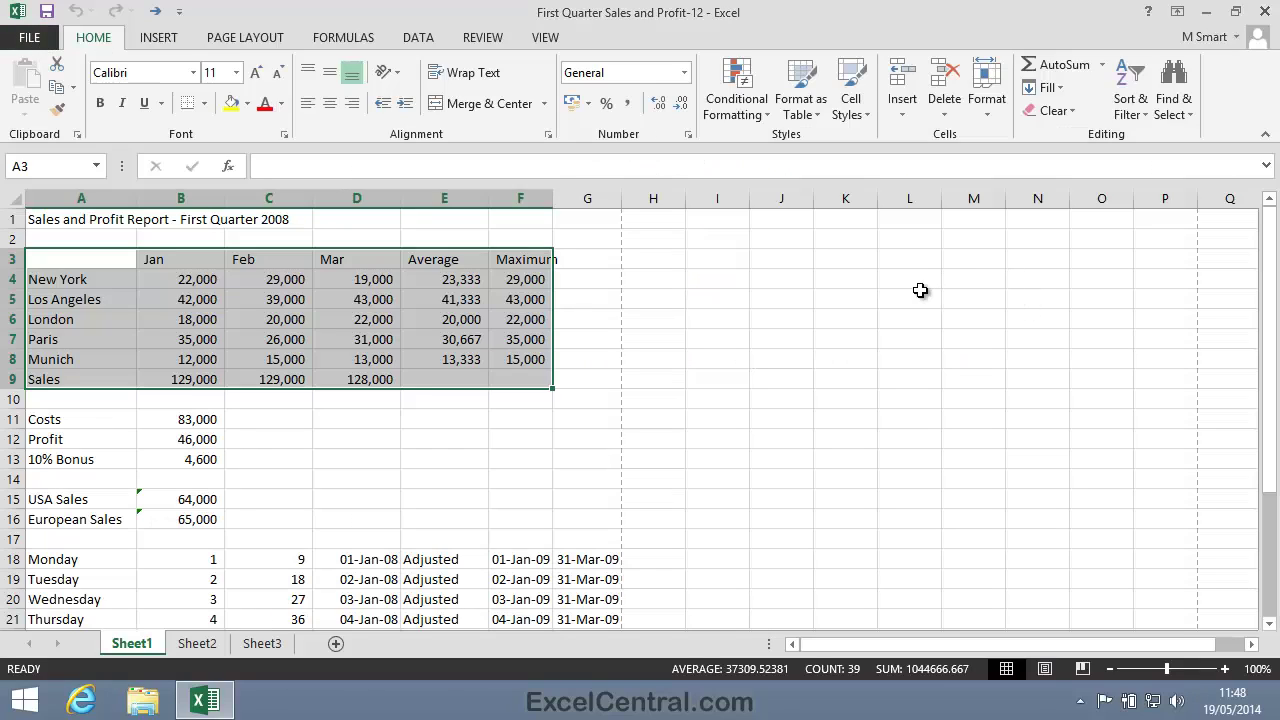
pyautogui.click(50, 221)
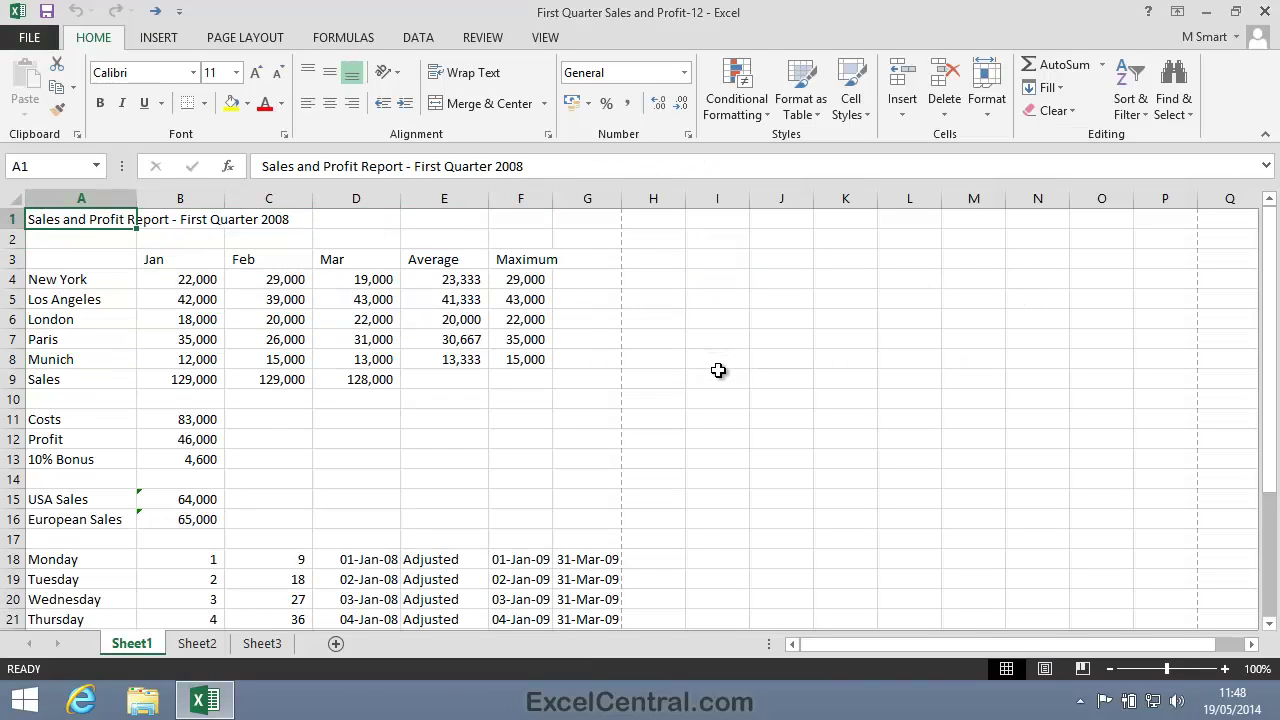